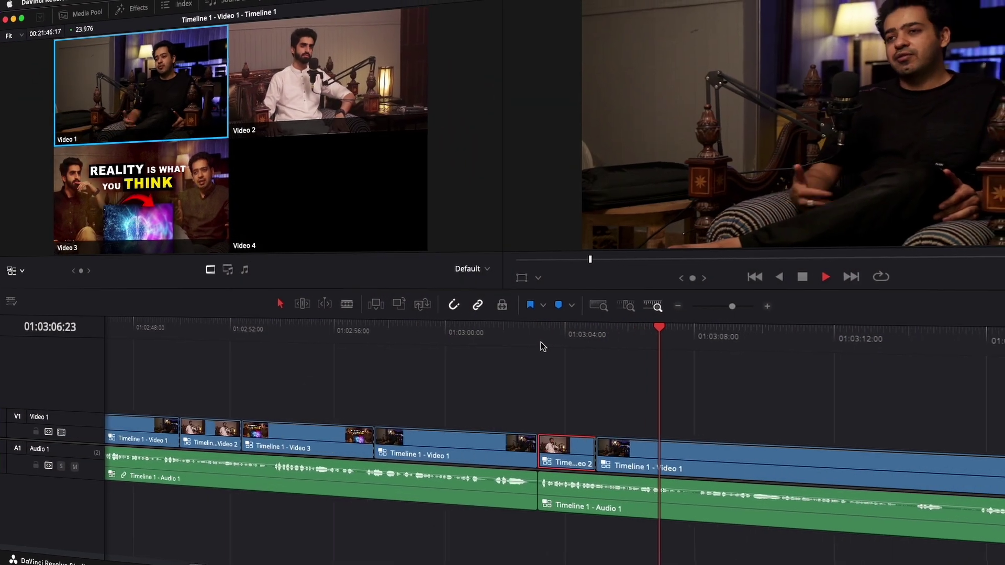
# During multicam playback, cut from the Video 1 angle to the Video 2 angle
pyautogui.press('2')
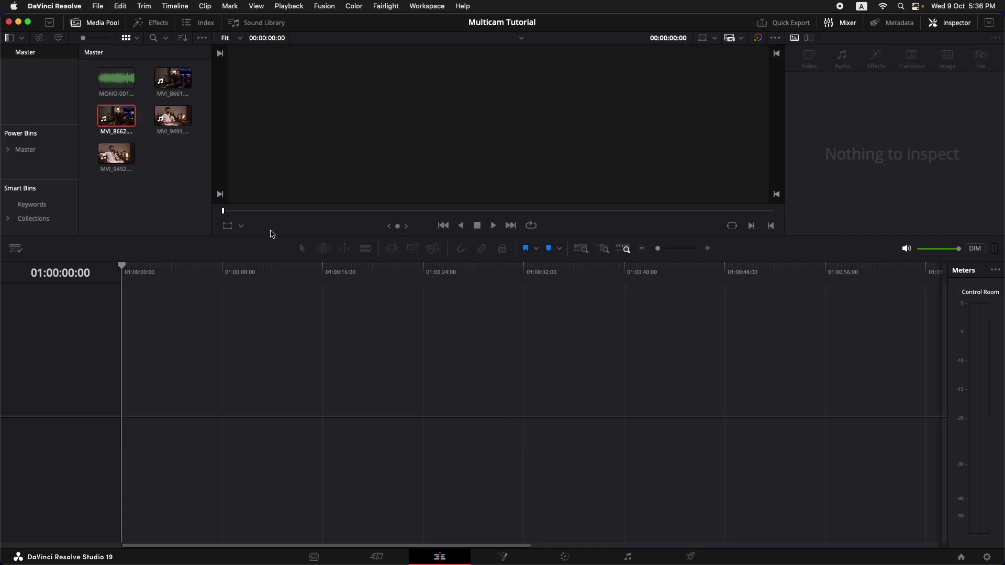
# Preview and skim clips MVI_8661 and MVI_9491 in the Media Pool viewer
pyautogui.click(174, 84)
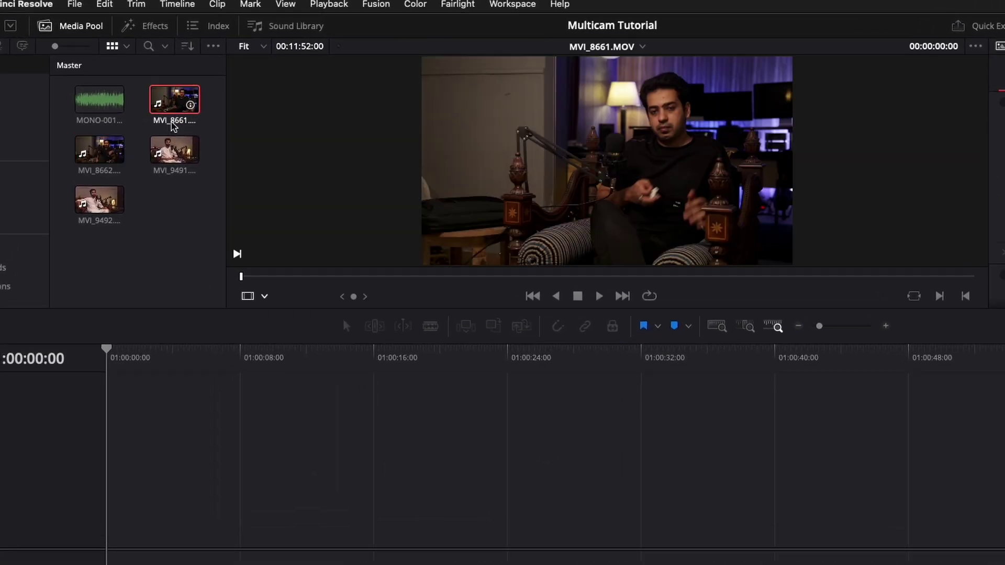
pyautogui.moveTo(370, 276); pyautogui.dragTo(618, 276)
pyautogui.click(178, 157)
pyautogui.click(521, 276)
pyautogui.moveTo(521, 276); pyautogui.dragTo(701, 276)
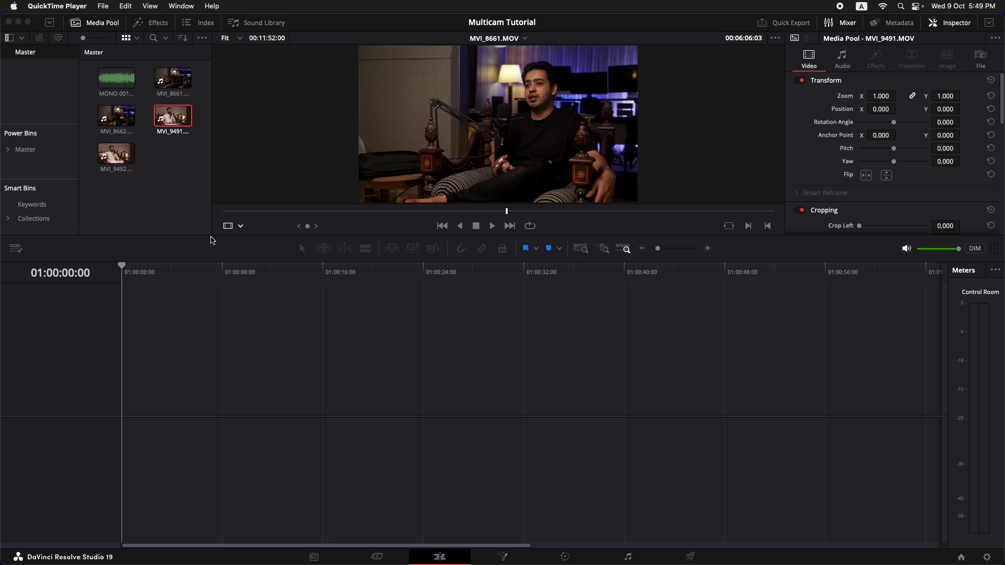
pyautogui.click(171, 161)
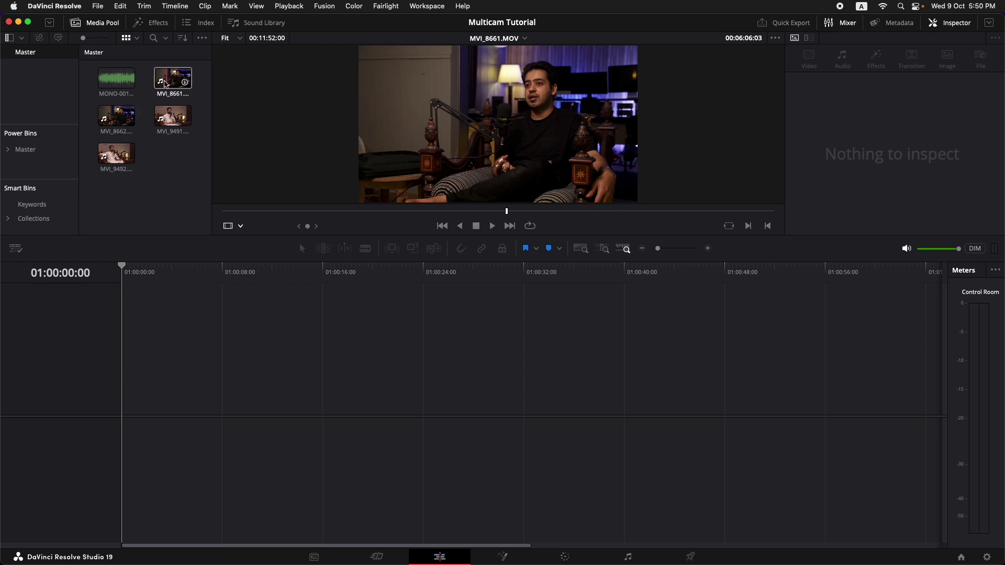
# Build a new timeline with MVI_8661, MVI_8662 and MVI_9491 in sequence
pyautogui.moveTo(164, 84); pyautogui.dragTo(236, 403)
pyautogui.moveTo(115, 125); pyautogui.dragTo(314, 405)
pyautogui.moveTo(175, 128); pyautogui.dragTo(428, 406)
# Append MVI_9492 and MONO-001.wav, then butt MVI_8662 and MVI_9491 against their neighbours
pyautogui.moveTo(120, 157); pyautogui.dragTo(508, 387)
pyautogui.click(109, 88)
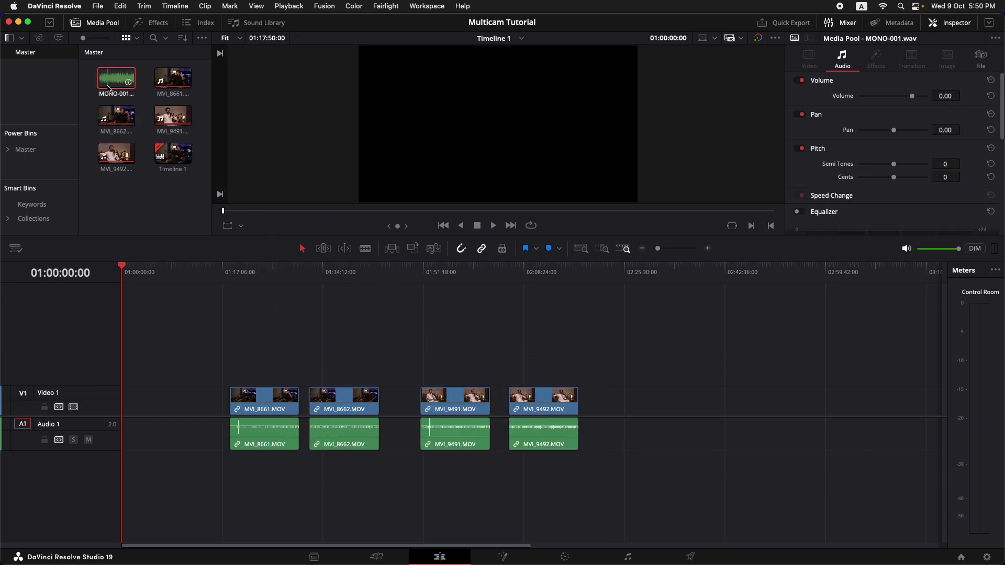
pyautogui.click(343, 273)
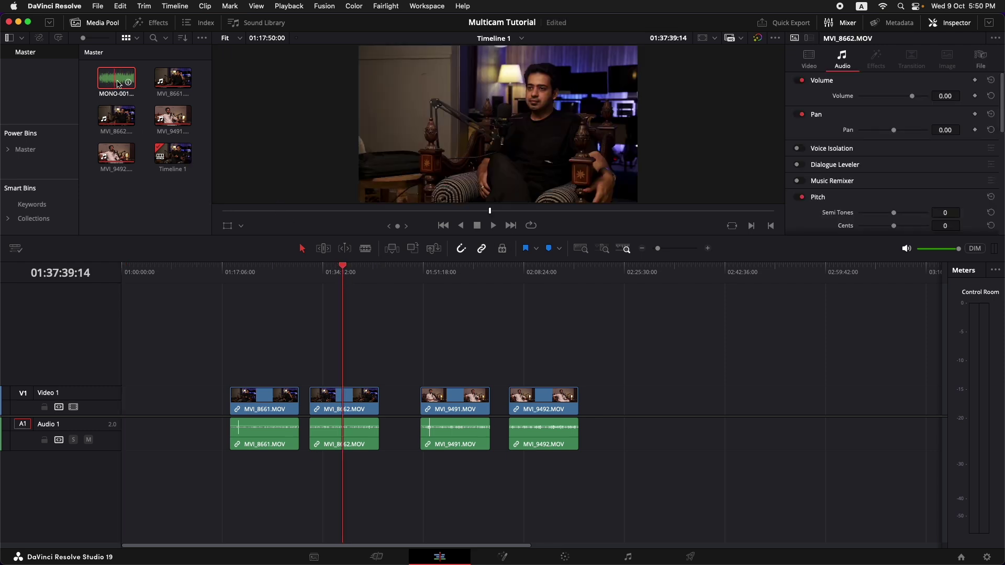
pyautogui.moveTo(115, 85); pyautogui.dragTo(639, 434)
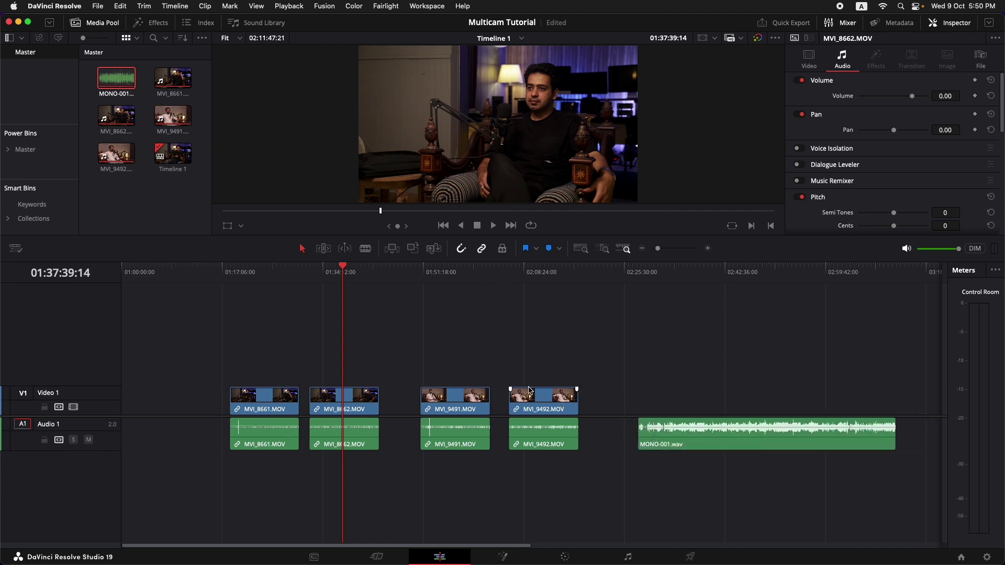
pyautogui.moveTo(342, 409); pyautogui.dragTo(332, 410)
pyautogui.moveTo(456, 403); pyautogui.dragTo(474, 403)
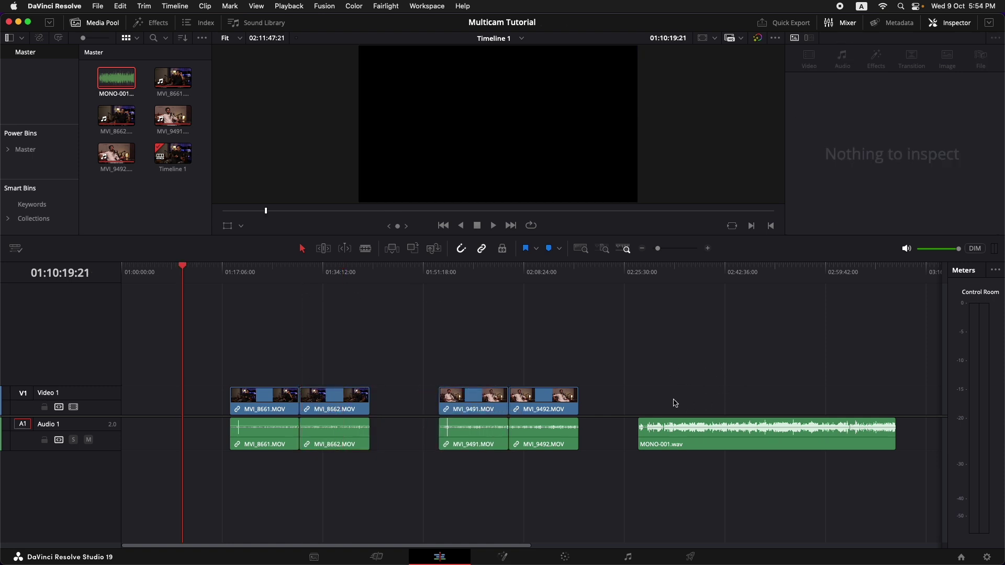
# Move MONO-001.wav to the timeline start on Audio 1 and MVI_8661 above it on Video 2
pyautogui.moveTo(746, 372); pyautogui.dragTo(256, 484)
pyautogui.moveTo(282, 444); pyautogui.dragTo(397, 445)
pyautogui.click(641, 371)
pyautogui.moveTo(838, 434); pyautogui.dragTo(257, 468)
pyautogui.moveTo(568, 433); pyautogui.dragTo(732, 434)
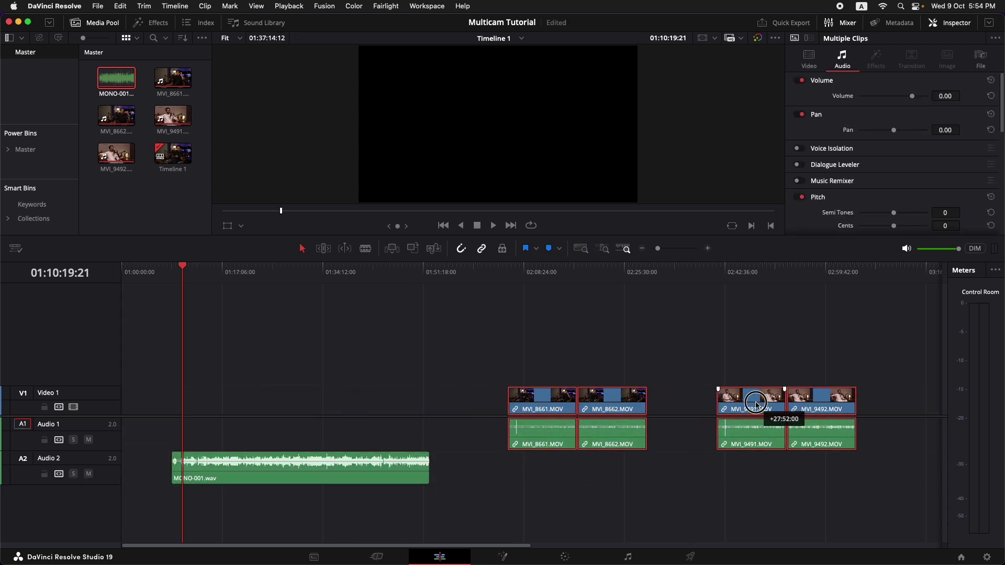
pyautogui.moveTo(410, 474); pyautogui.dragTo(422, 449)
pyautogui.click(527, 380)
pyautogui.moveTo(546, 400)
pyautogui.mouseDown()
pyautogui.moveTo(547, 380)
pyautogui.moveTo(215, 380)
pyautogui.moveTo(236, 379)
pyautogui.mouseUp()
# Auto-align MVI_8661 with MONO-001.wav by waveform
pyautogui.moveTo(299, 355); pyautogui.dragTo(231, 464)
pyautogui.rightClick(230, 464)
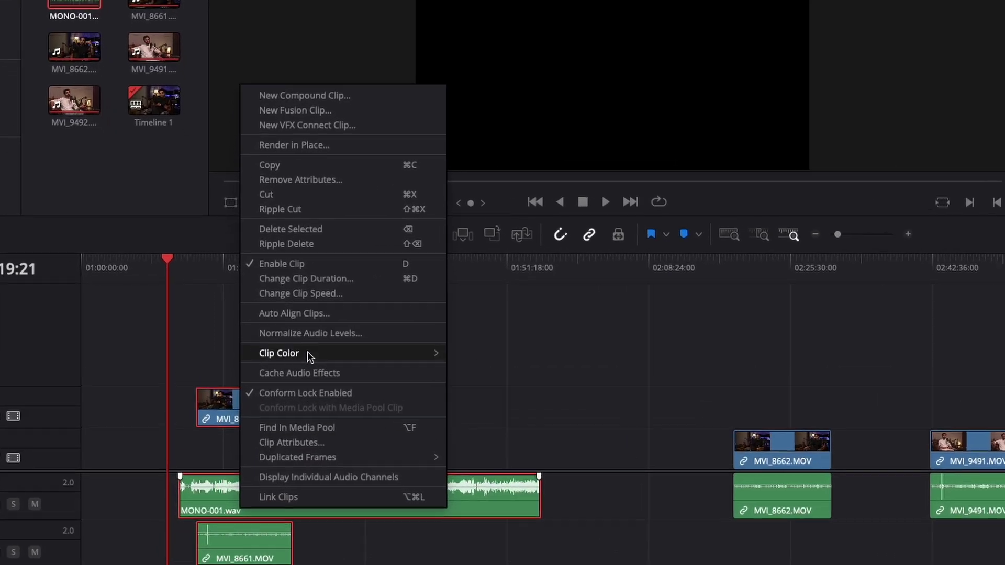
pyautogui.click(318, 314)
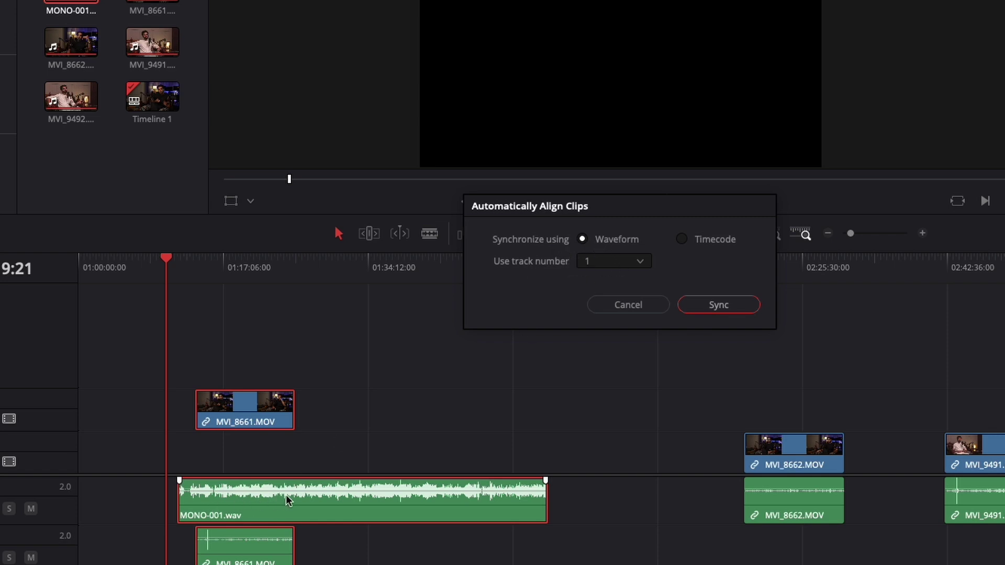
pyautogui.click(702, 309)
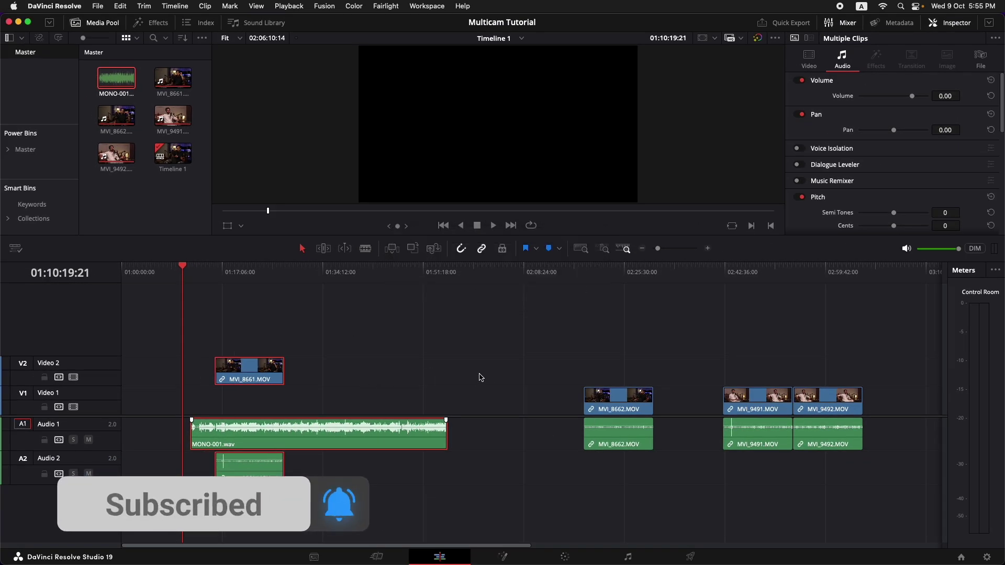
# Move MVI_8662 onto Video 2 and waveform-sync it to MONO-001.wav
pyautogui.moveTo(602, 406); pyautogui.dragTo(312, 387)
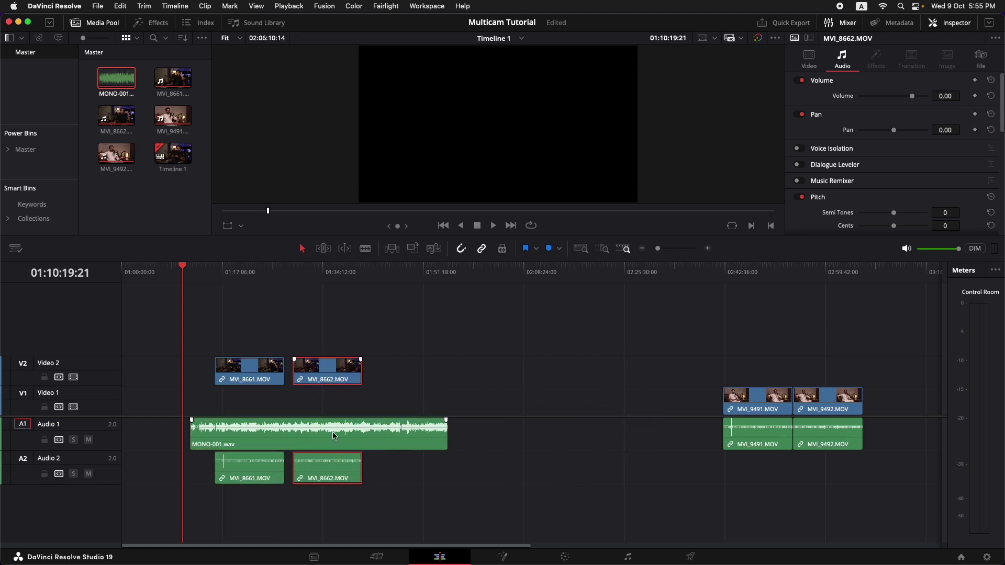
pyautogui.keyDown('super'); pyautogui.click(334, 436); pyautogui.keyUp('super')
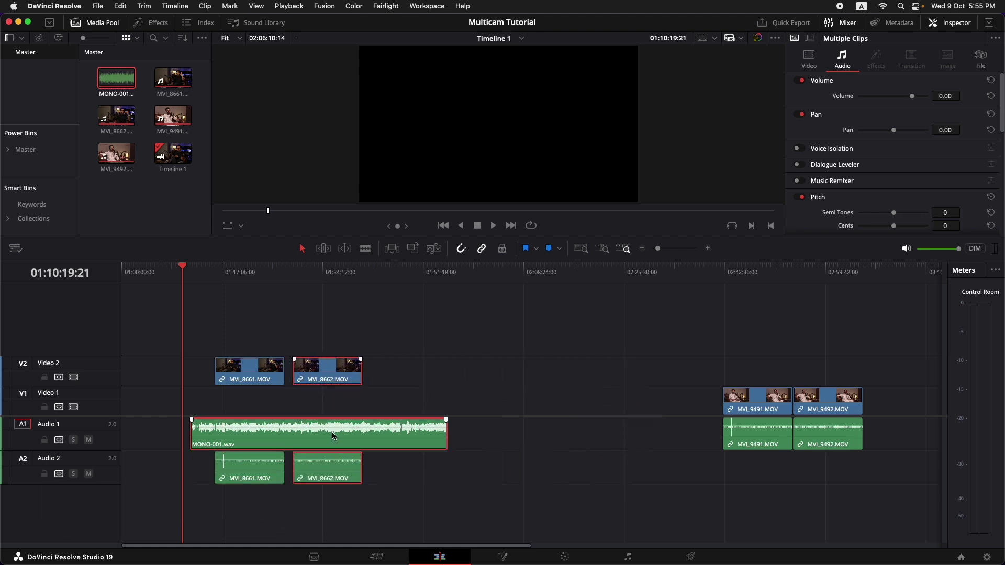
pyautogui.rightClick(338, 375)
pyautogui.click(404, 233)
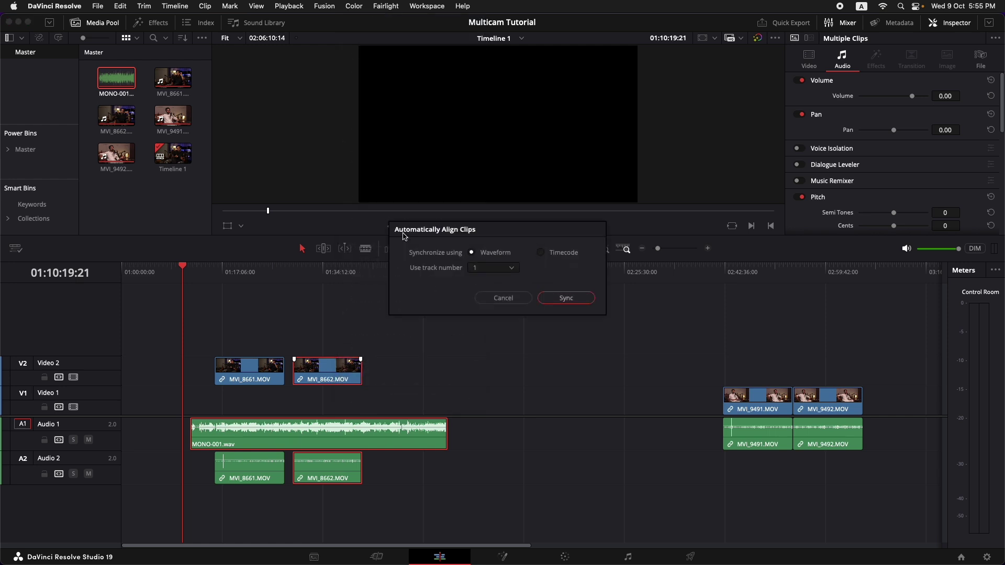
pyautogui.click(575, 301)
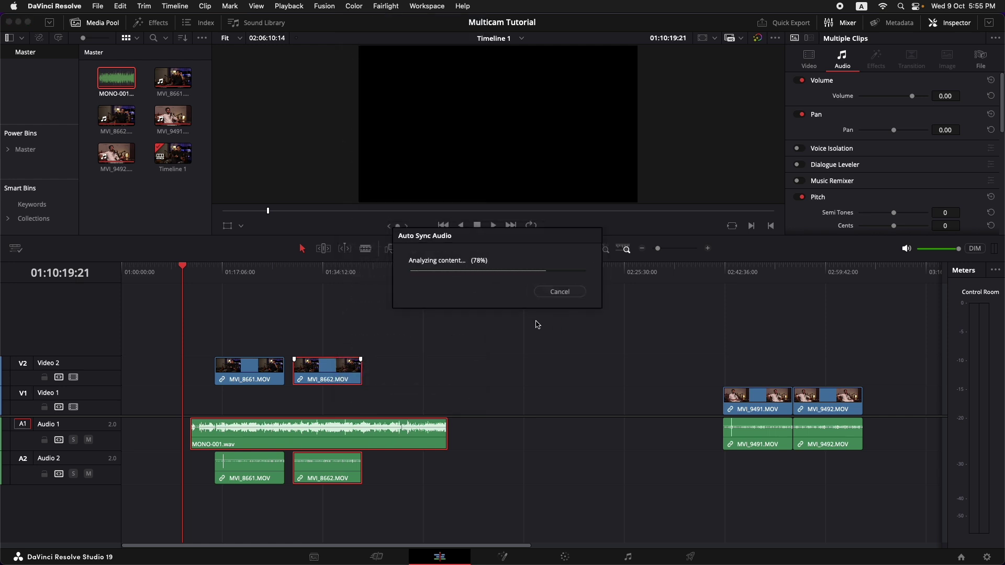
# Move MVI_9491 onto Video 3 and waveform-sync it to MONO-001.wav
pyautogui.click(743, 403)
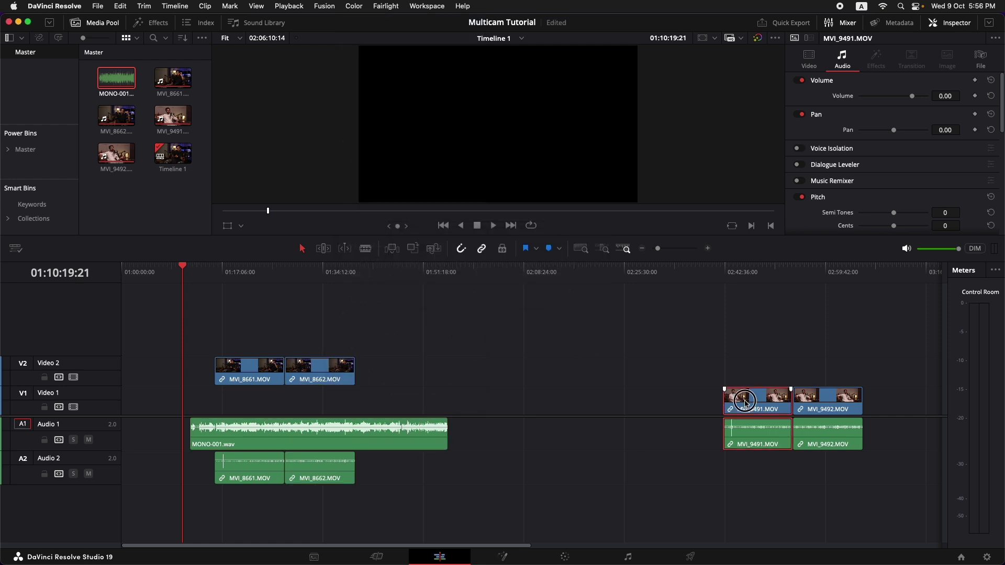
pyautogui.moveTo(740, 388); pyautogui.dragTo(249, 341)
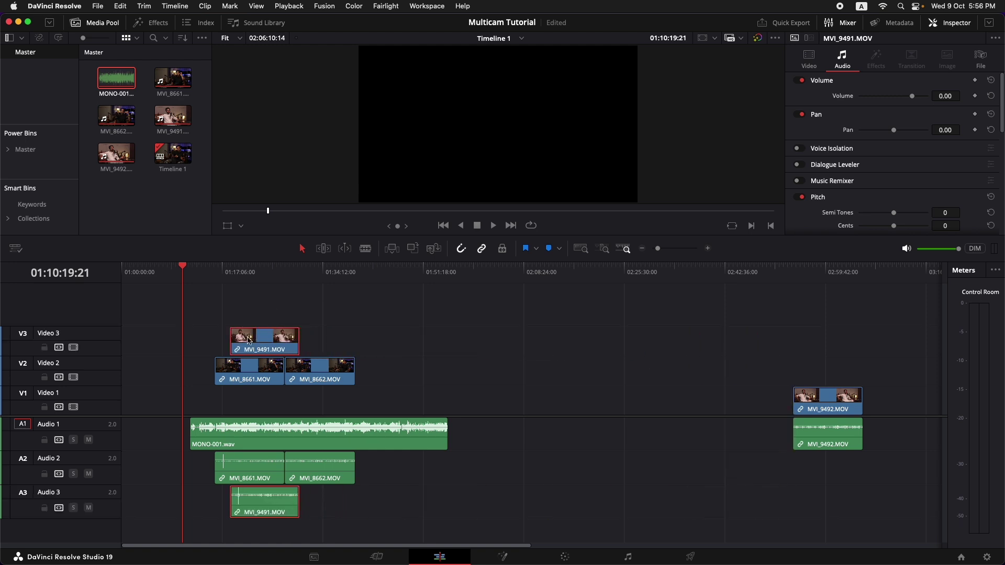
pyautogui.keyDown('super'); pyautogui.click(267, 443); pyautogui.keyUp('super')
pyautogui.rightClick(268, 443)
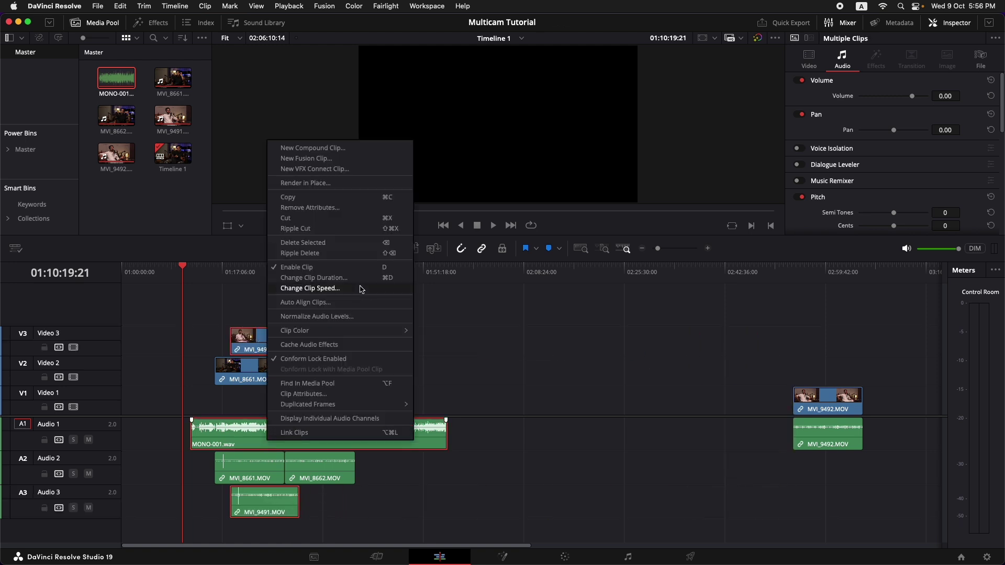
pyautogui.click(359, 302)
pyautogui.click(571, 305)
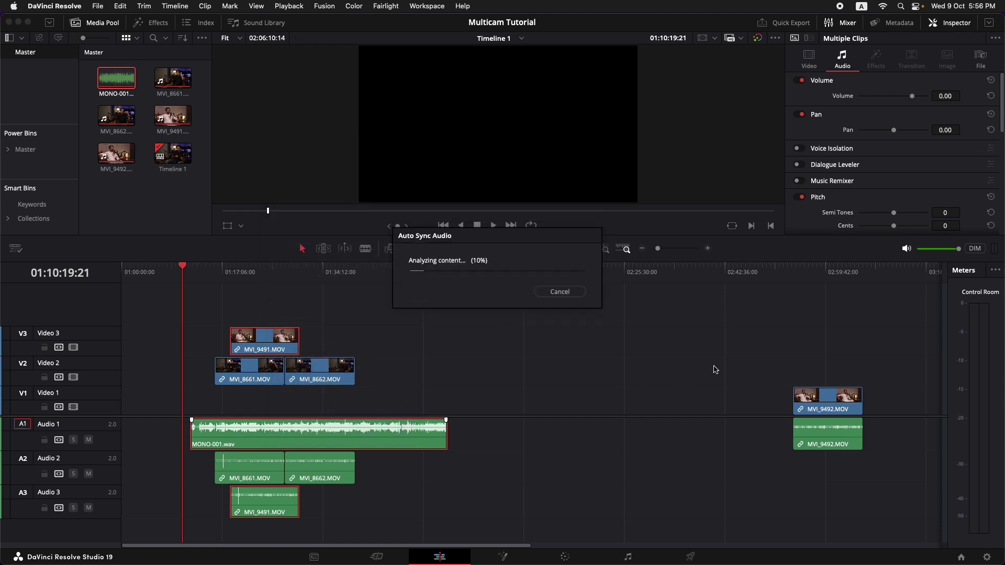
# Place MVI_9492 on Video 3 beside MVI_9491 and waveform-sync it to MONO-001.wav
pyautogui.moveTo(816, 402); pyautogui.dragTo(335, 345)
pyautogui.rightClick(335, 345)
pyautogui.click(366, 293)
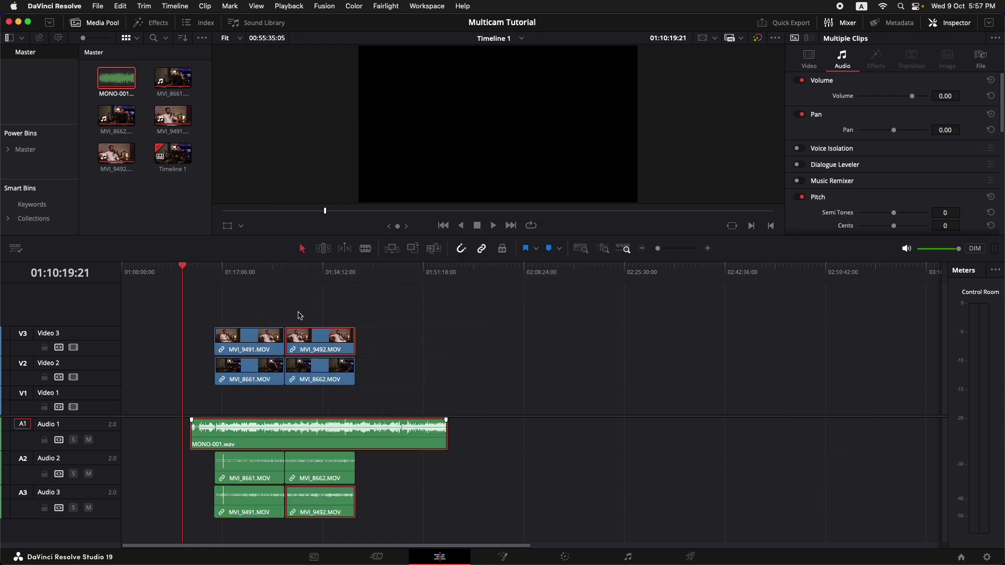
# Check the synced playback, then shift the four camera clips down one track with Option+Down
pyautogui.click(252, 282)
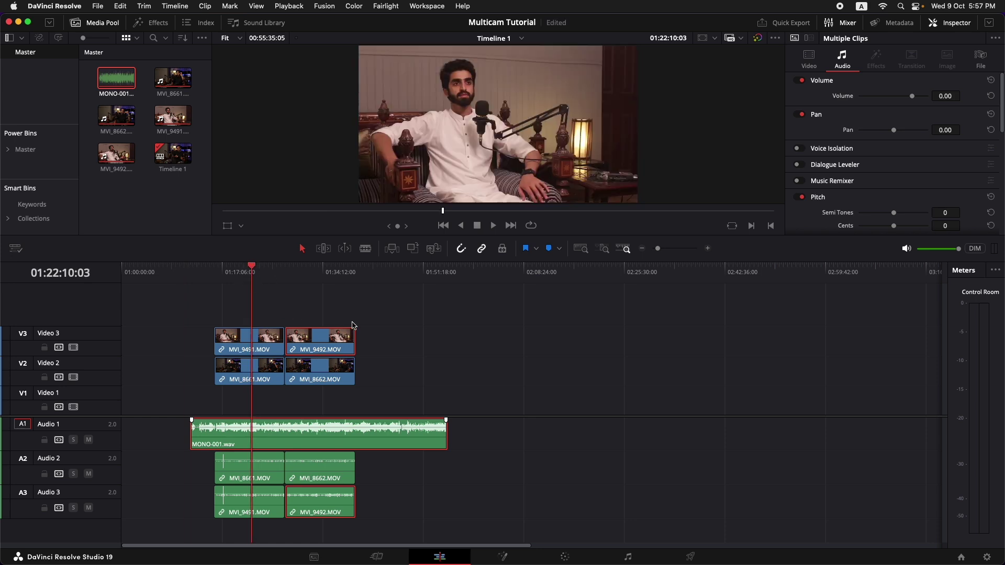
pyautogui.press('space')
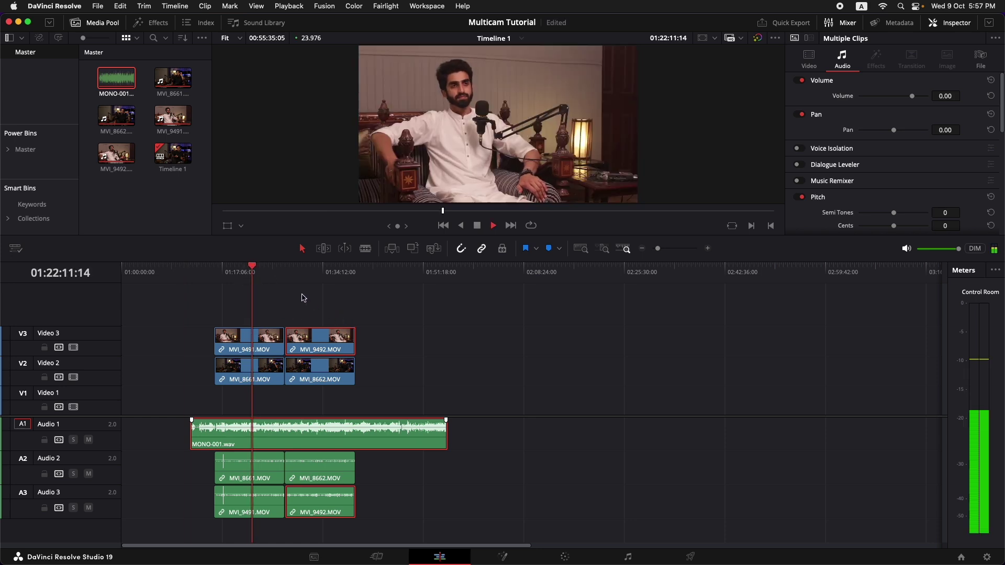
pyautogui.click(284, 314)
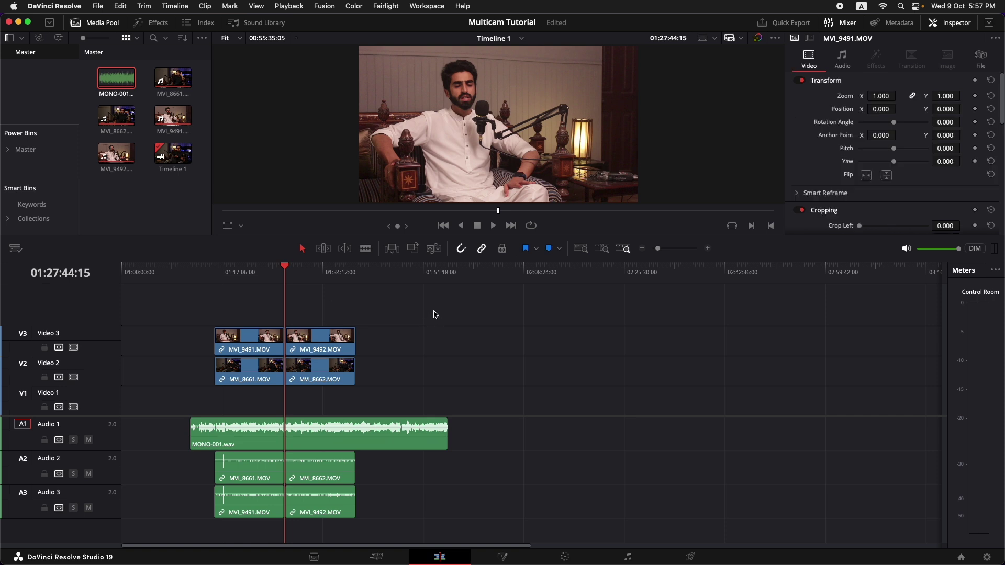
pyautogui.moveTo(435, 313); pyautogui.dragTo(241, 378)
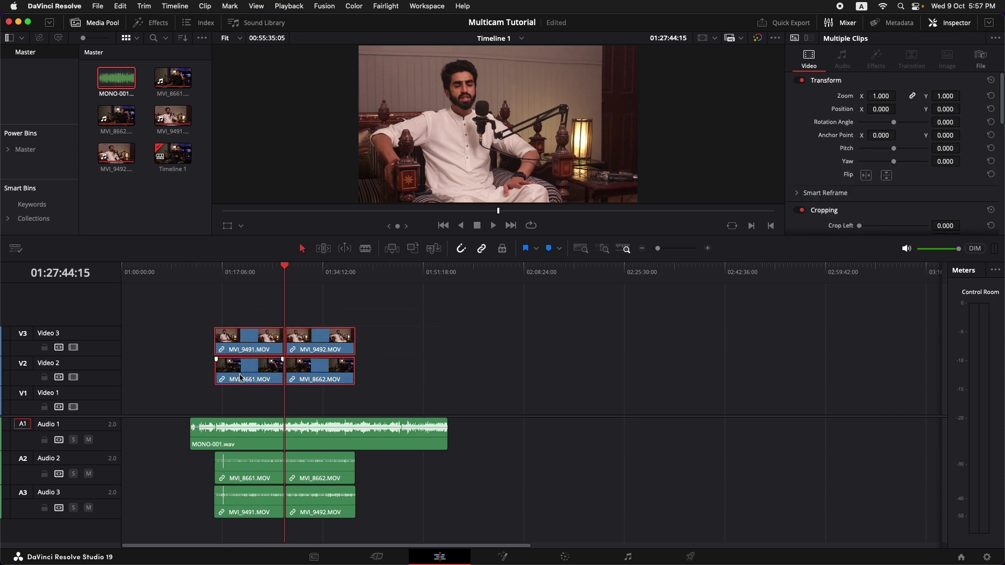
pyautogui.hotkey('alt', 'Down')
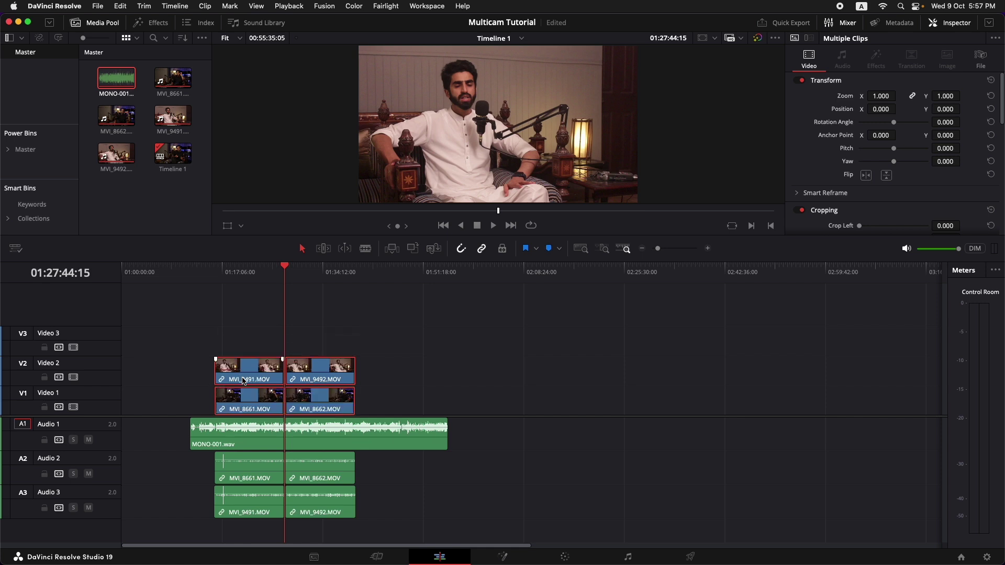
# Blade all tracks where every angle overlaps and ripple-delete the uneven starting pieces
pyautogui.click(224, 274)
pyautogui.click(274, 328)
pyautogui.press('super+equal')
pyautogui.press('super+equal')
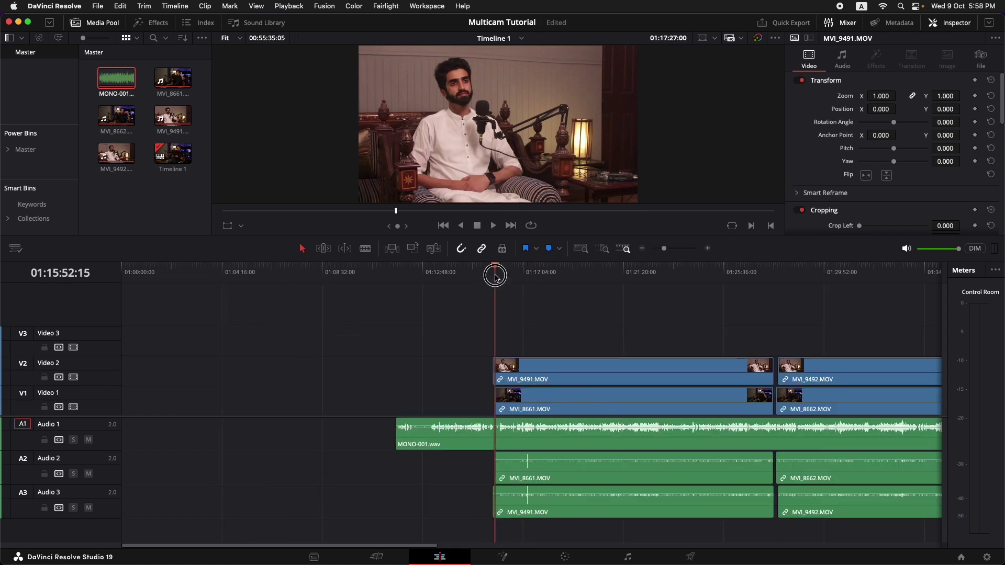
pyautogui.click(495, 275)
pyautogui.press('super+equal')
pyautogui.press('super+equal')
pyautogui.click(547, 274)
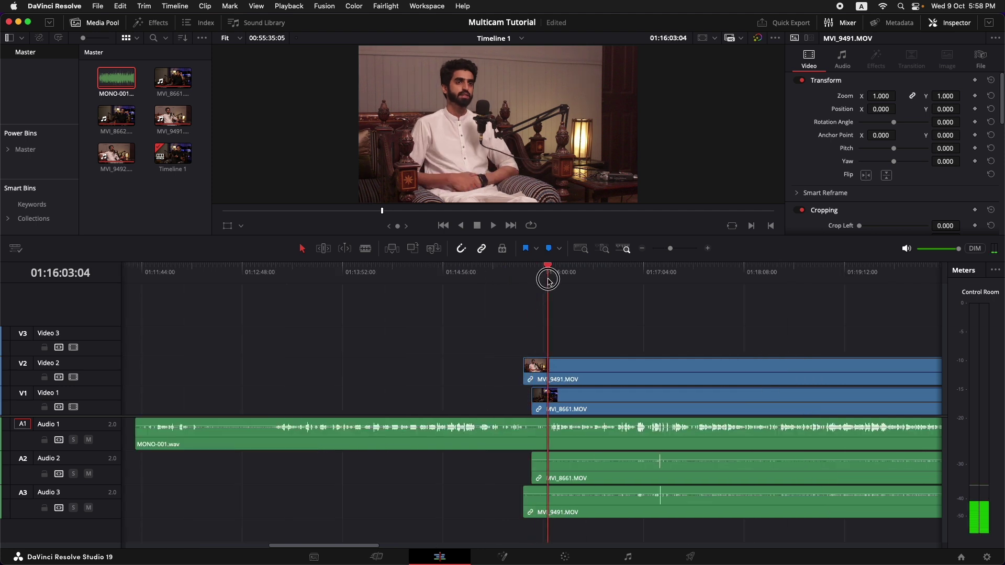
pyautogui.press('super+b')
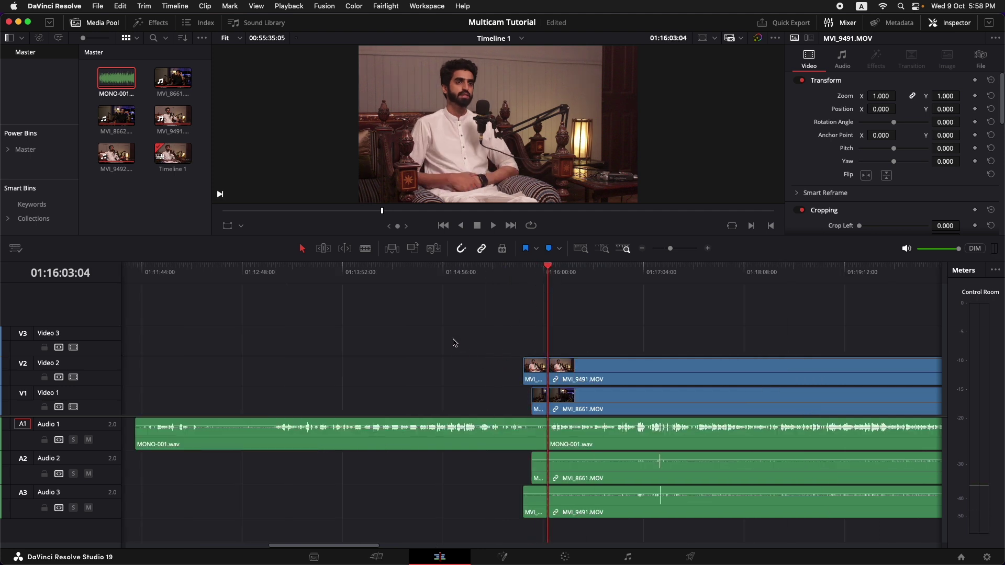
pyautogui.moveTo(453, 340); pyautogui.dragTo(544, 507)
pyautogui.press('Delete')
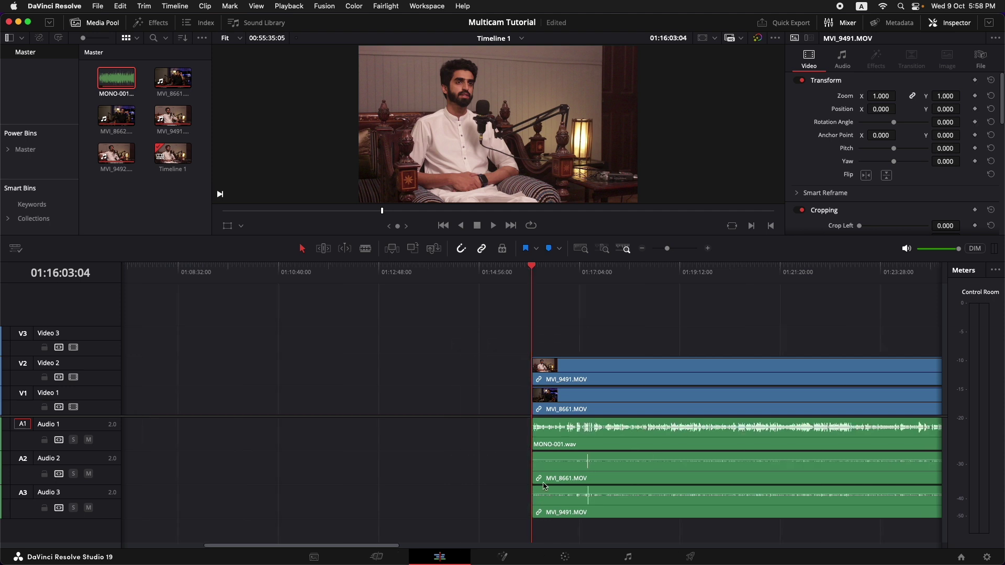
# Delete the pieces overhanging the camera clips' end so all tracks end at 01:39:46:04
pyautogui.press('super+minus')
pyautogui.press('super+minus')
pyautogui.press('super+minus')
pyautogui.click(587, 279)
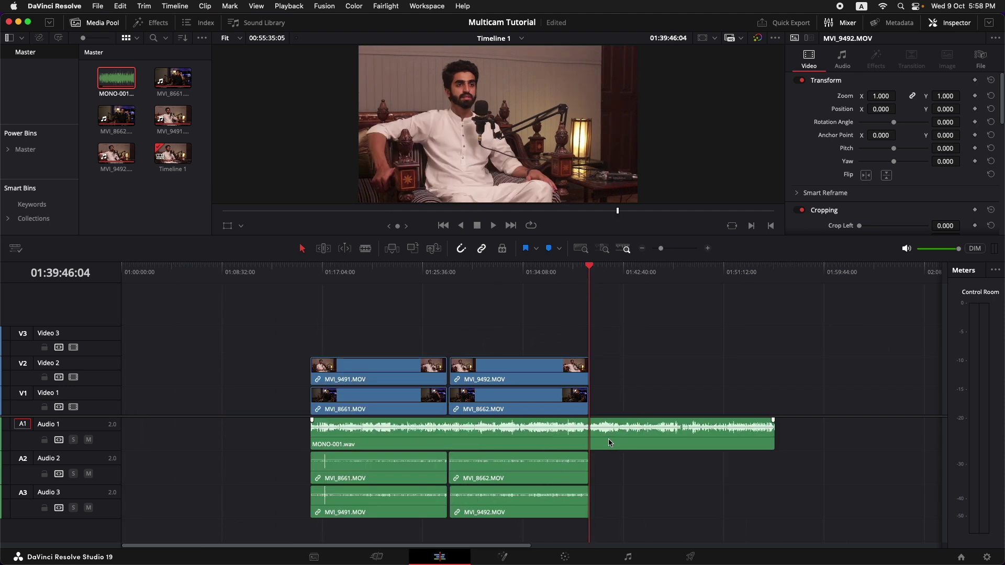
pyautogui.click(638, 443)
pyautogui.press('super+equal')
pyautogui.press('super+equal')
pyautogui.press('super+equal')
pyautogui.press('super+equal')
pyautogui.click(566, 390)
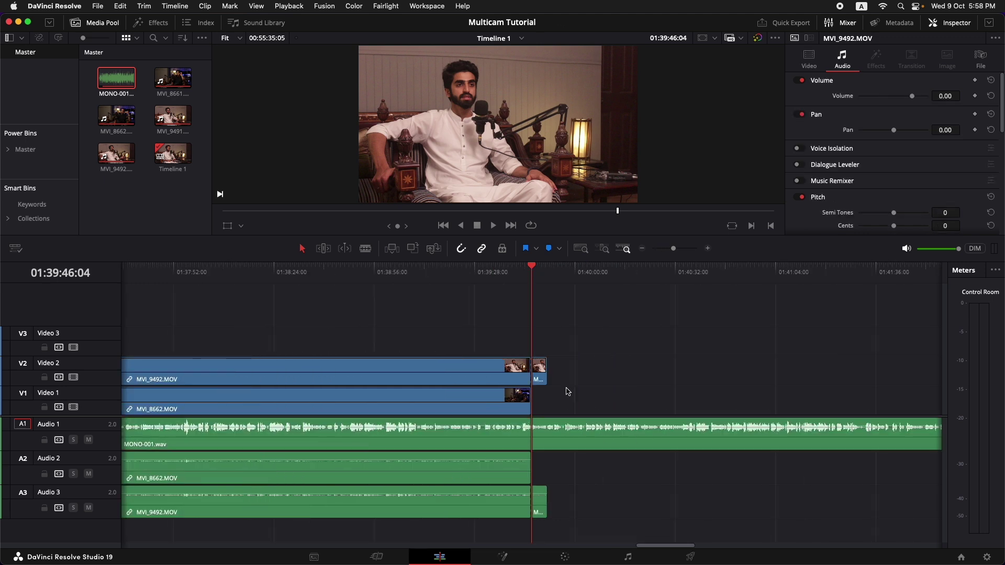
pyautogui.moveTo(587, 324); pyautogui.dragTo(541, 512)
pyautogui.press('BackSpace')
pyautogui.press('super+minus')
pyautogui.press('super+minus')
pyautogui.press('super+minus')
pyautogui.press('super+minus')
pyautogui.press('super+minus')
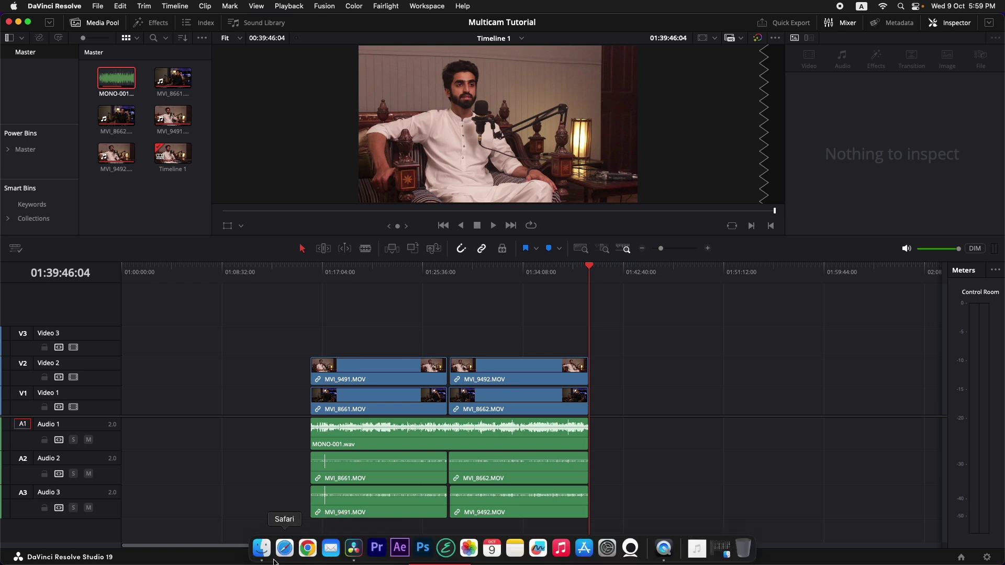
# Drag ep 2.jpg from the Thumbnails folder onto the timeline above Video 3
pyautogui.click(262, 561)
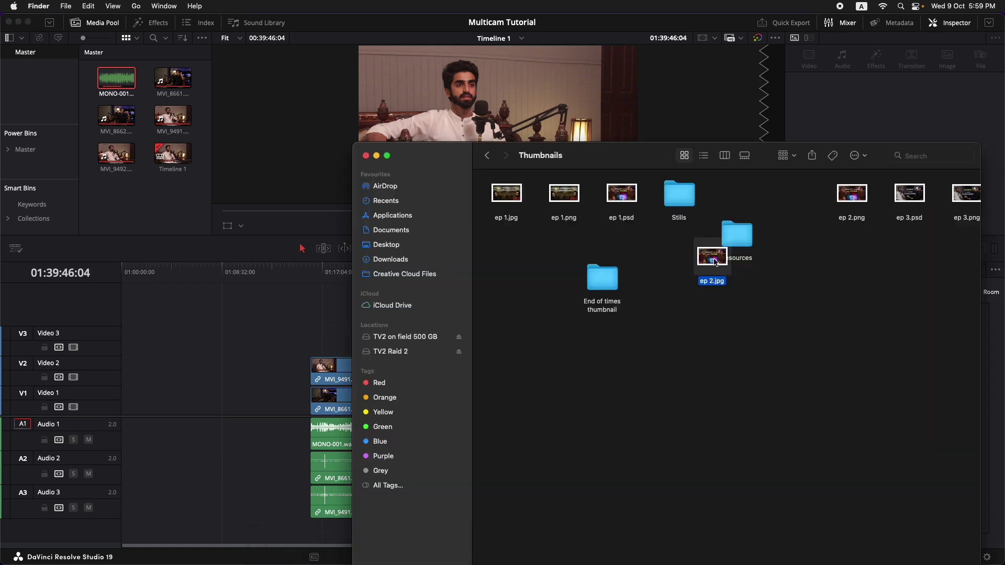
pyautogui.moveTo(716, 263); pyautogui.dragTo(306, 327)
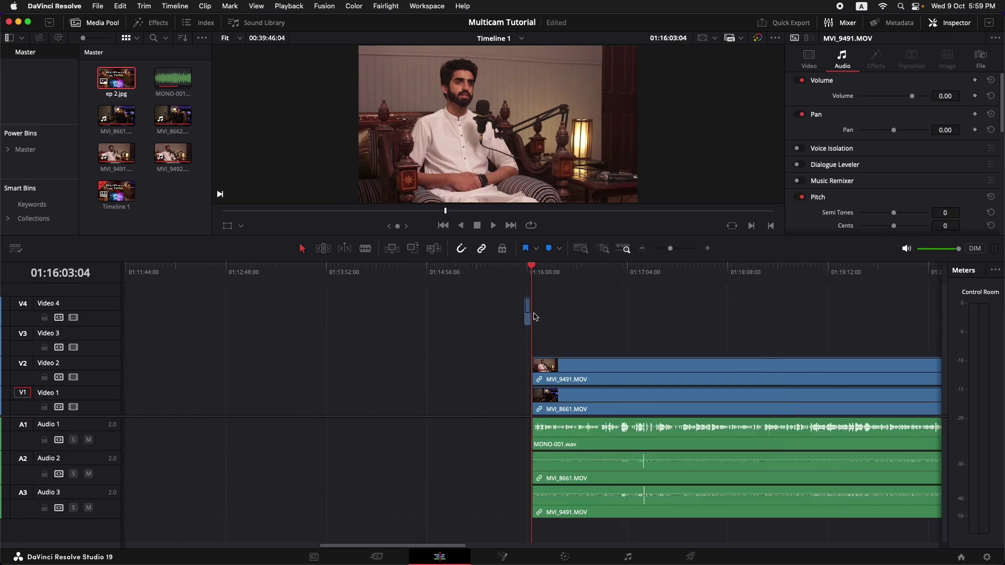
# Stretch ep 2.jpg to the clips' end and move the whole stack to 01:00:00:00
pyautogui.moveTo(323, 343); pyautogui.dragTo(587, 345)
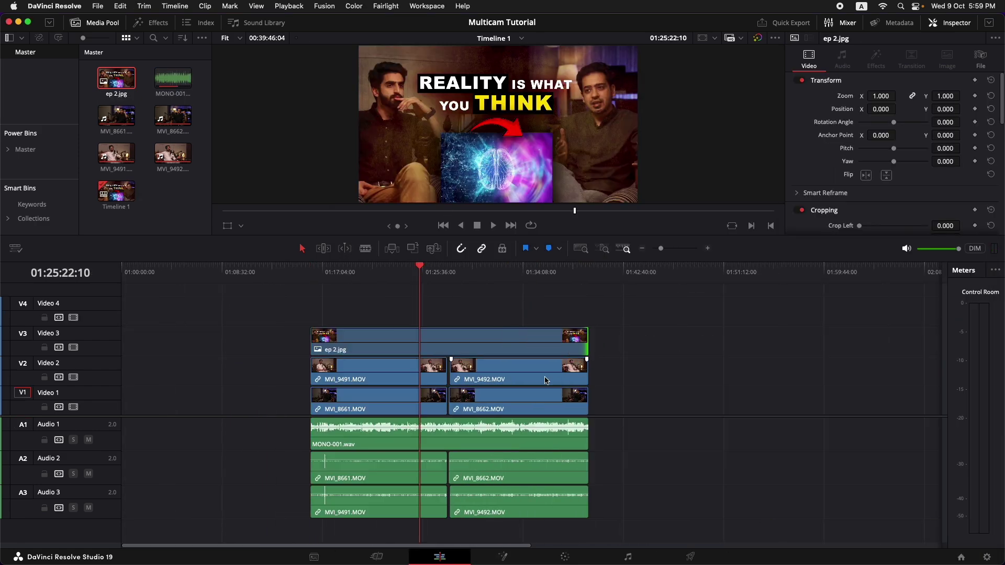
pyautogui.moveTo(638, 319); pyautogui.dragTo(360, 467)
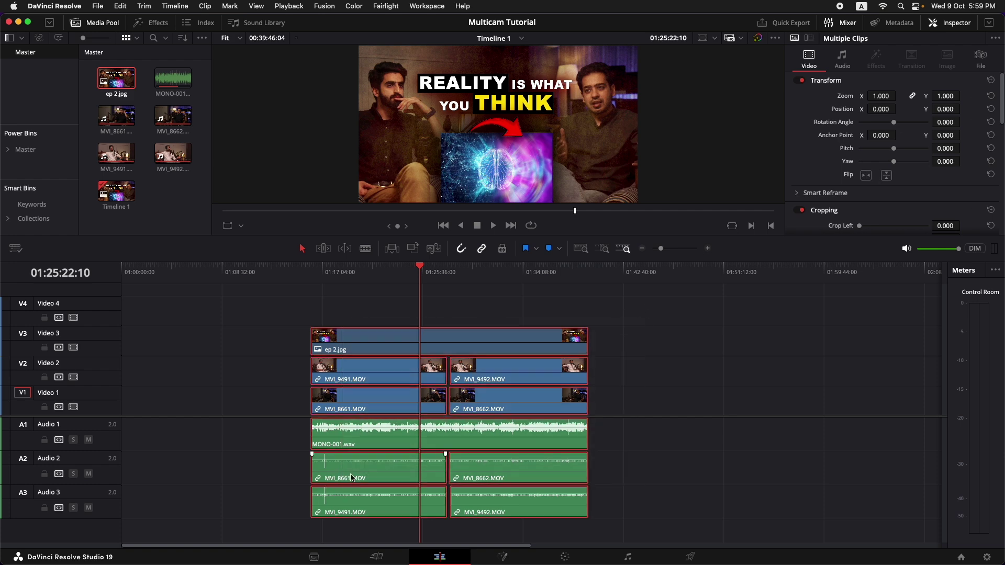
pyautogui.moveTo(396, 404); pyautogui.dragTo(191, 399)
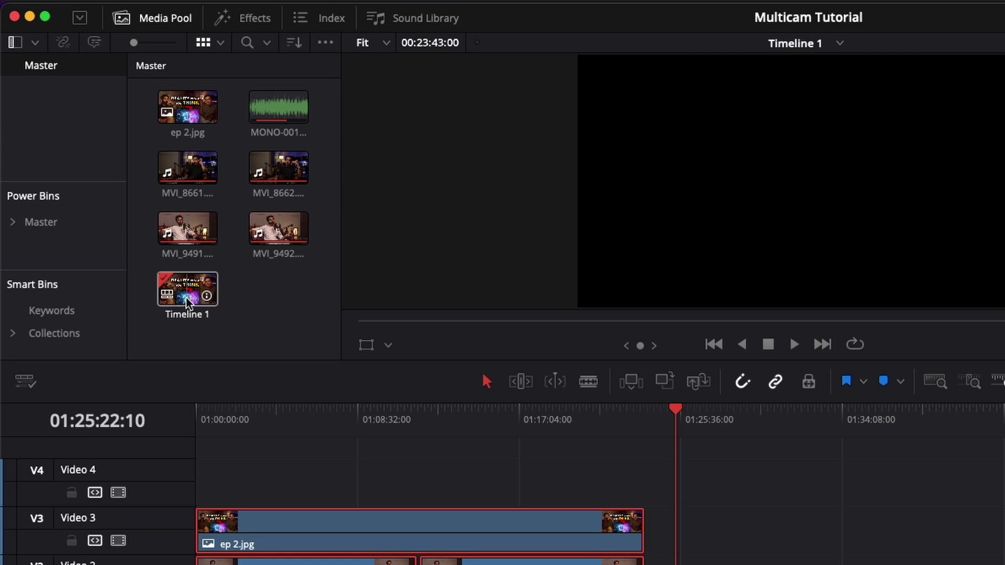
# Convert Timeline 1 to a multicam clip from its Media Pool context menu
pyautogui.rightClick(188, 298)
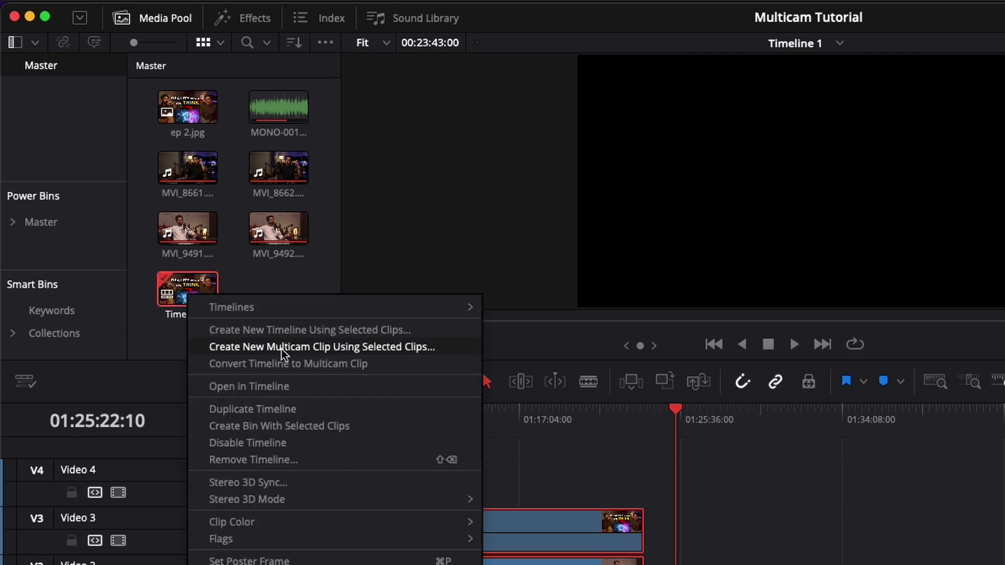
pyautogui.click(333, 370)
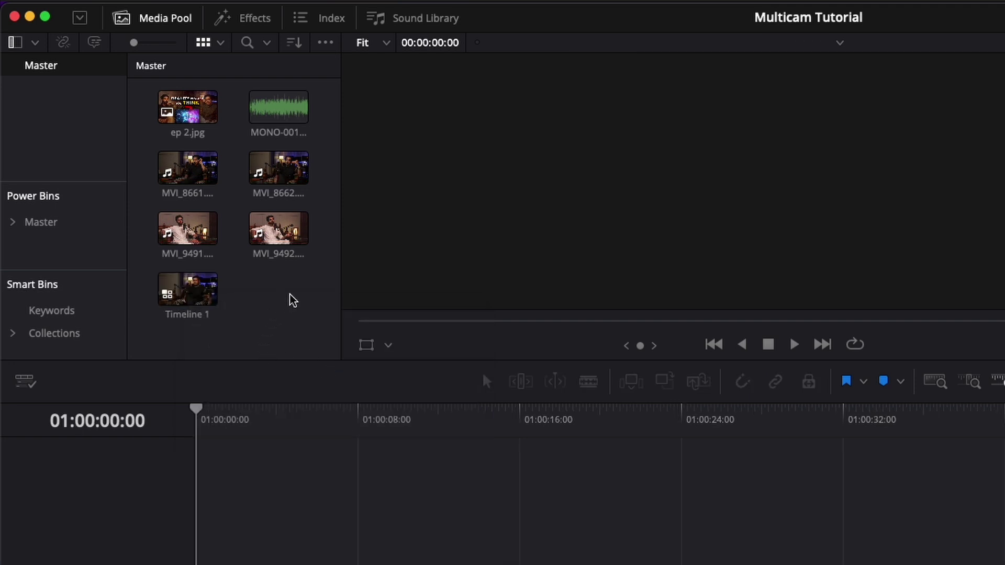
# Edit the Timeline 1 multicam clip onto the empty timeline, preview it, and enlarge the viewer without the Media Pool
pyautogui.click(194, 306)
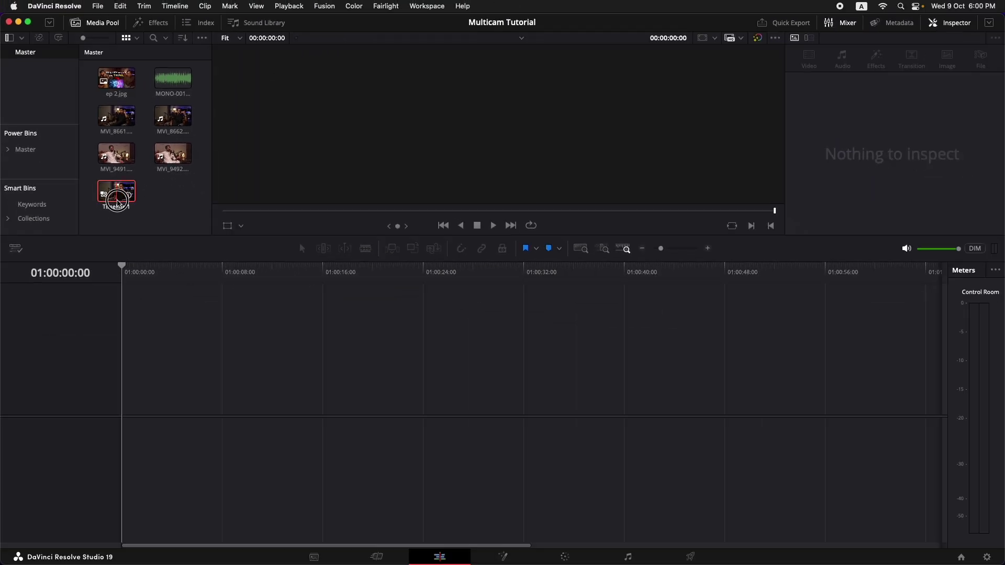
pyautogui.moveTo(118, 204); pyautogui.dragTo(137, 395)
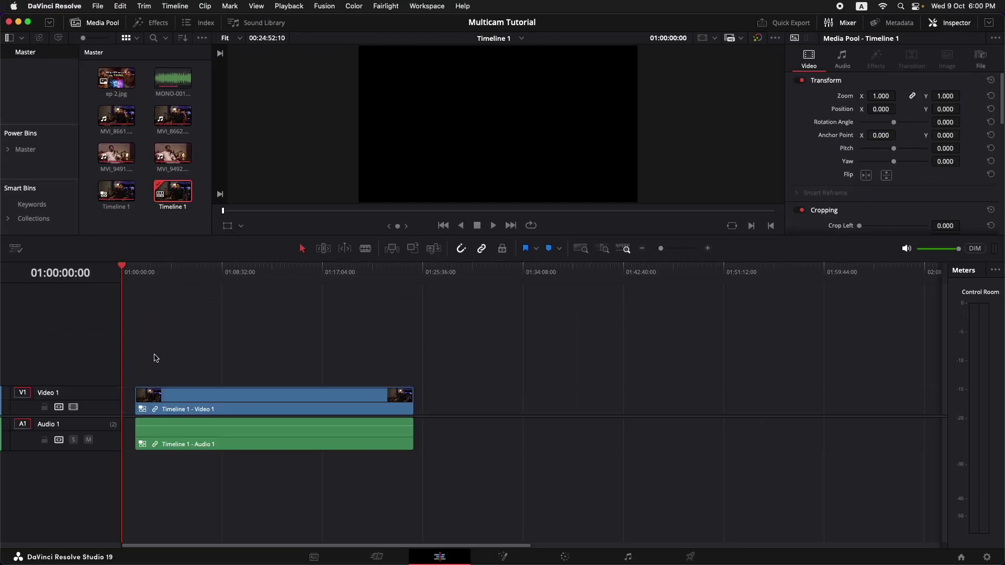
pyautogui.click(149, 283)
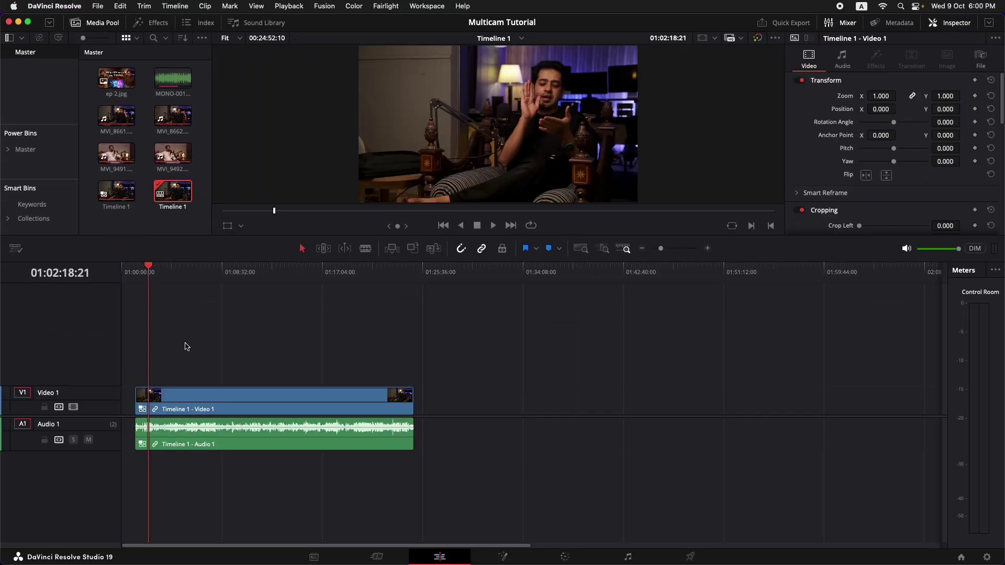
pyautogui.click(169, 280)
pyautogui.click(189, 280)
pyautogui.click(172, 281)
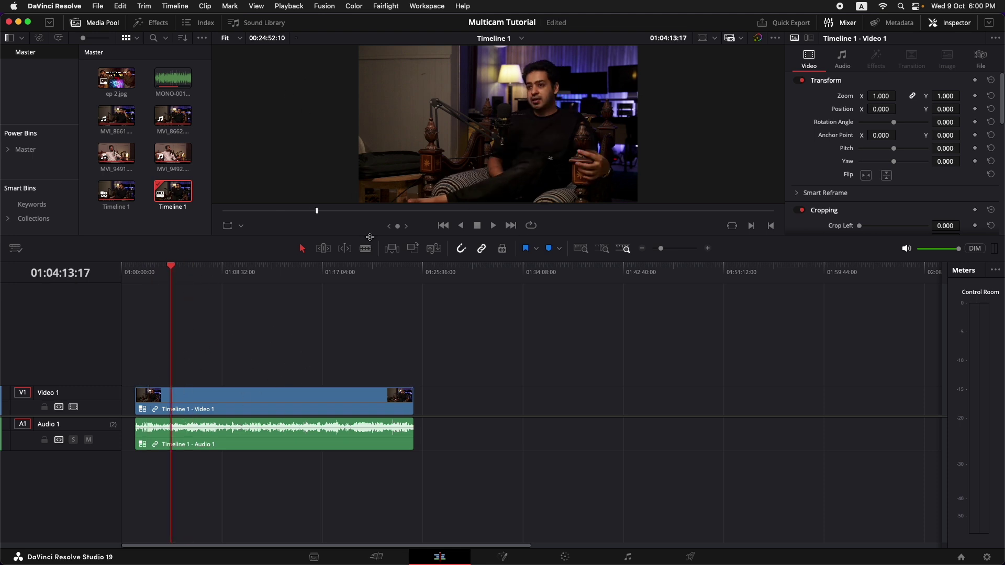
pyautogui.moveTo(389, 235); pyautogui.dragTo(388, 289)
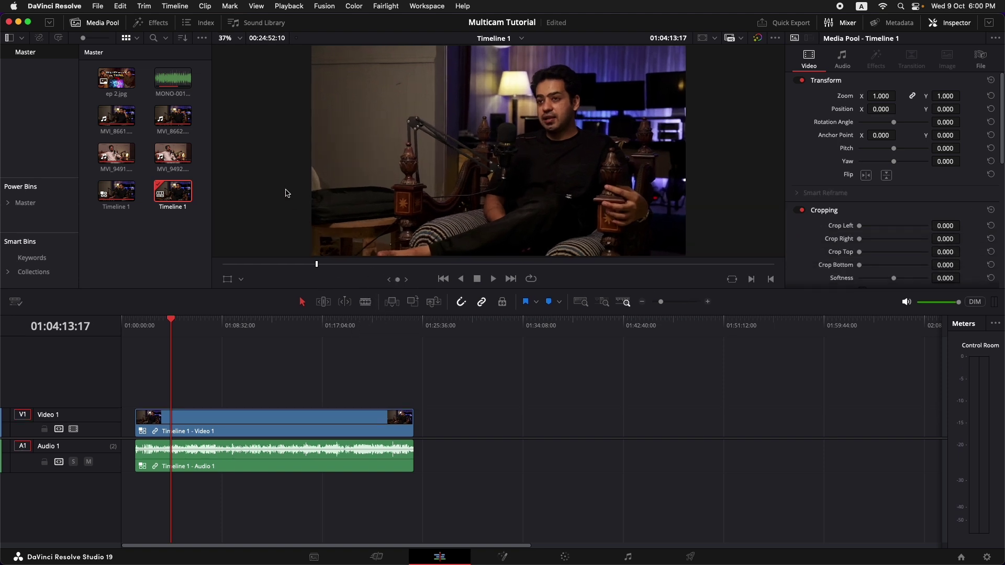
pyautogui.click(103, 26)
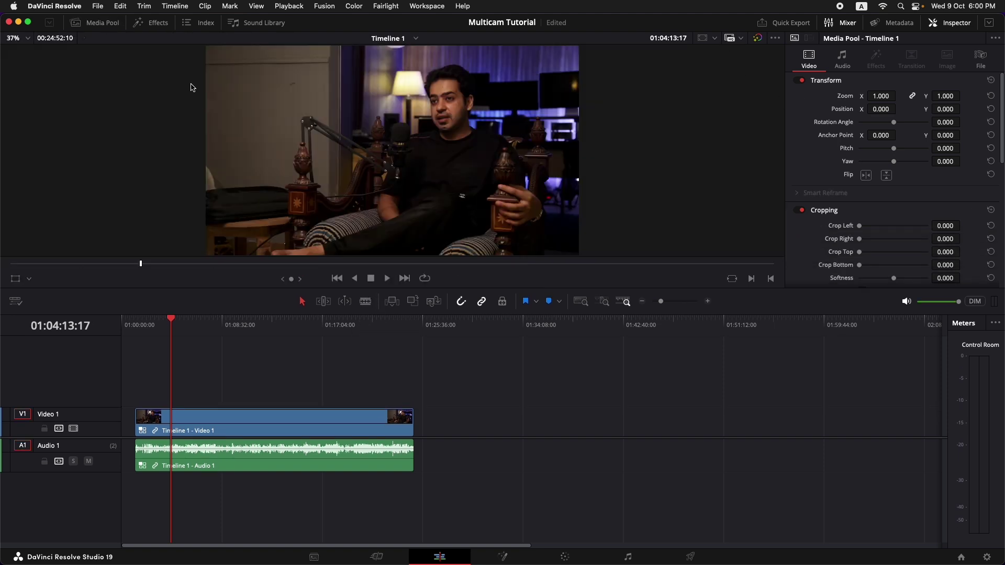
# Close the Inspector, use dual source and timeline viewers, and set the source viewer to Multicam
pyautogui.click(957, 24)
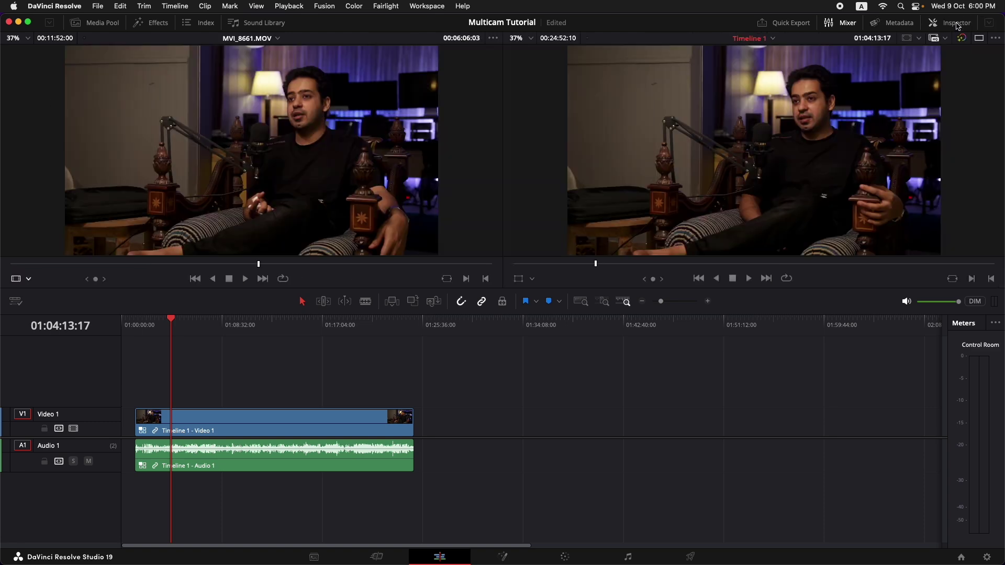
pyautogui.click(978, 39)
pyautogui.click(978, 39)
pyautogui.click(978, 39)
pyautogui.click(978, 38)
pyautogui.click(29, 280)
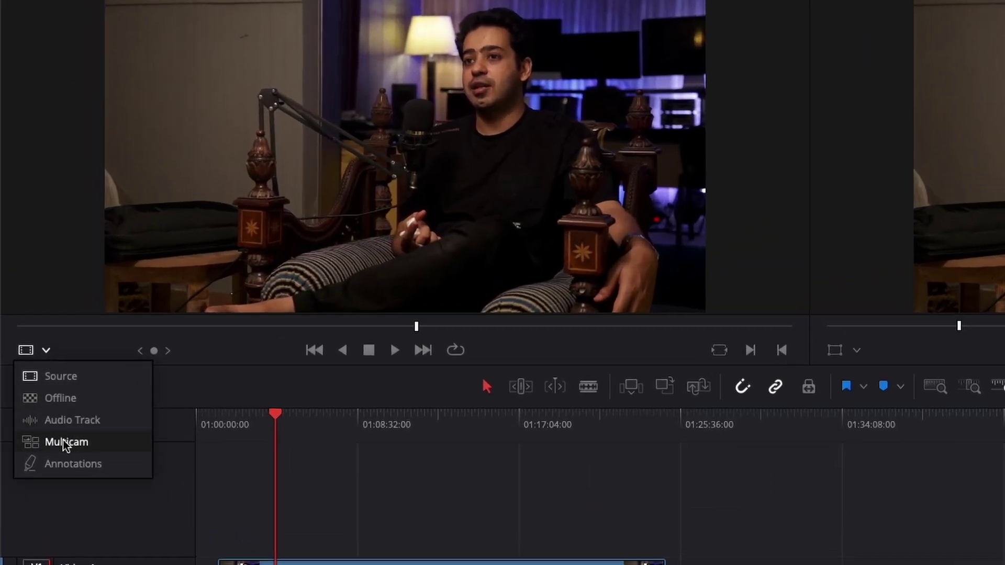
pyautogui.click(86, 443)
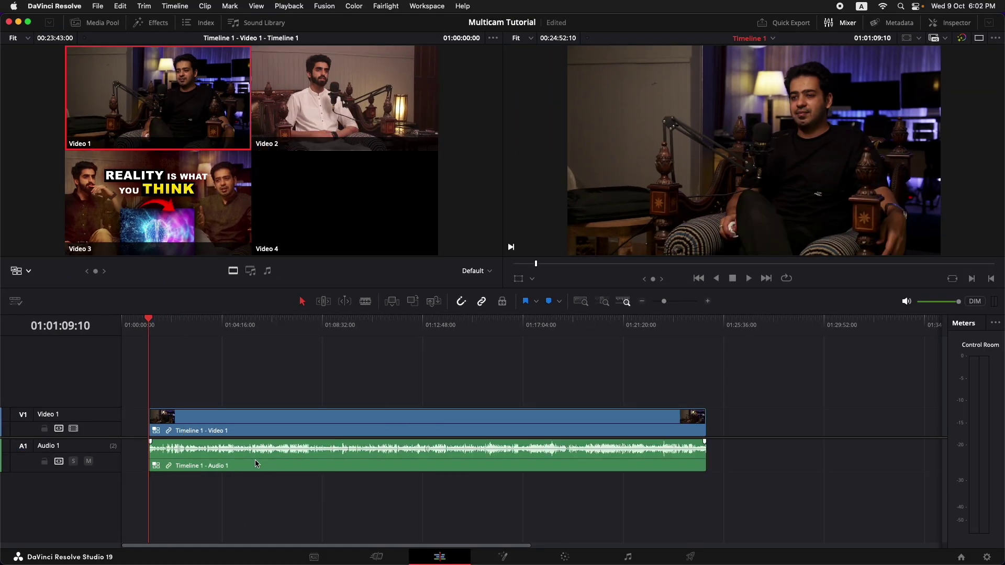
# Switch the multicam clip's audio to the Audio 3 angle
pyautogui.click(257, 464)
pyautogui.rightClick(257, 464)
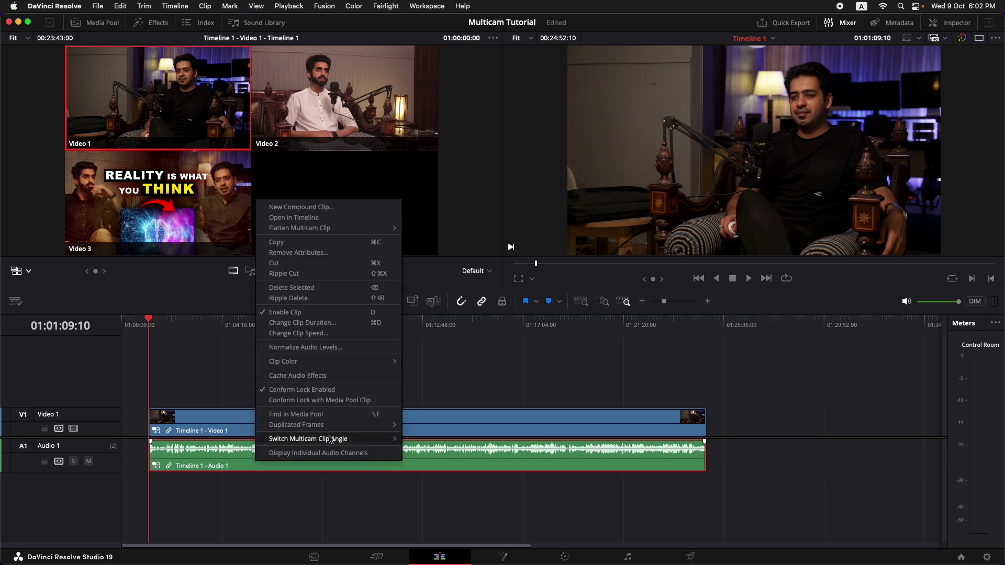
pyautogui.moveTo(359, 438)
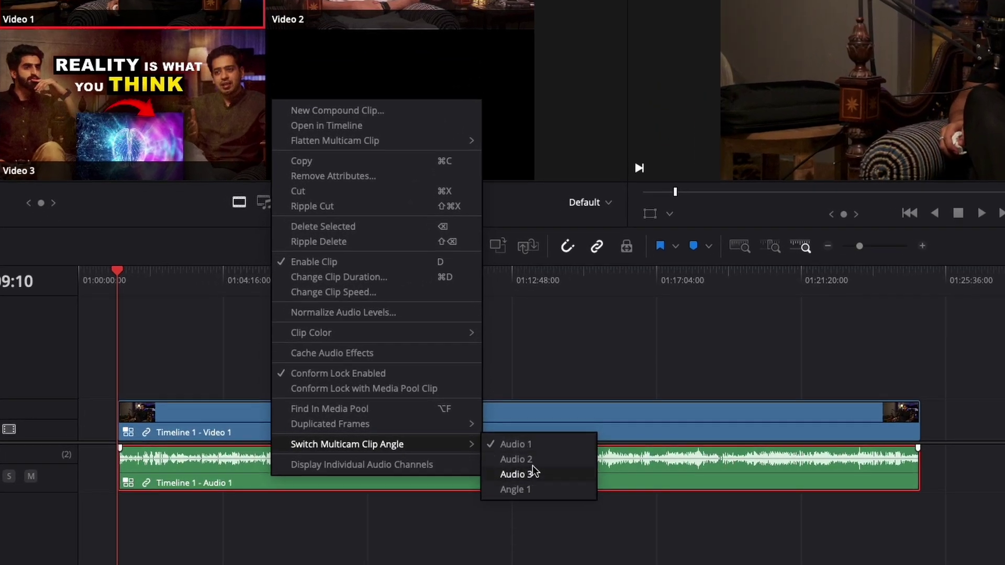
pyautogui.click(534, 472)
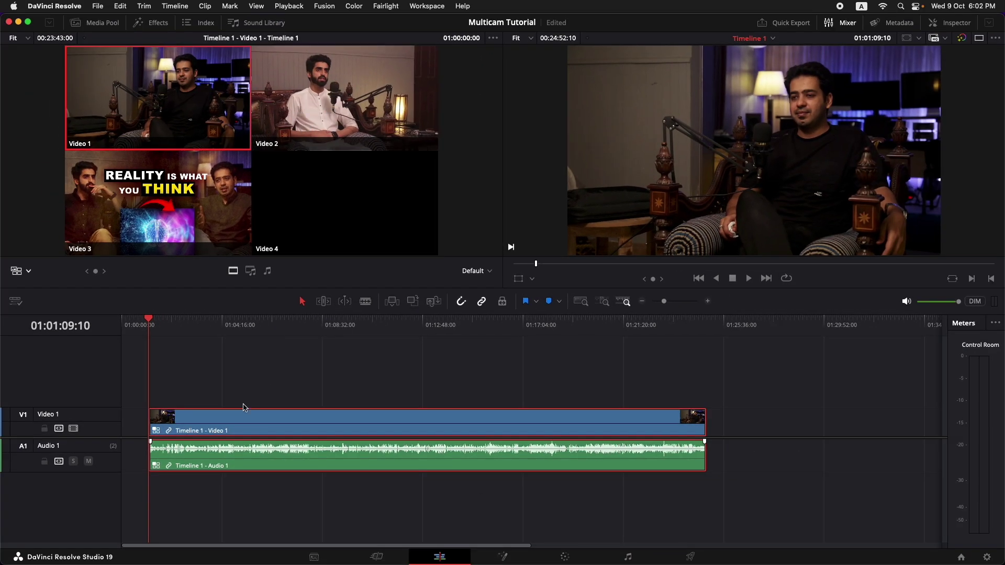
# Switch the multicam video to the Video 2 angle and recheck the clip menu
pyautogui.rightClick(237, 421)
pyautogui.moveTo(332, 388)
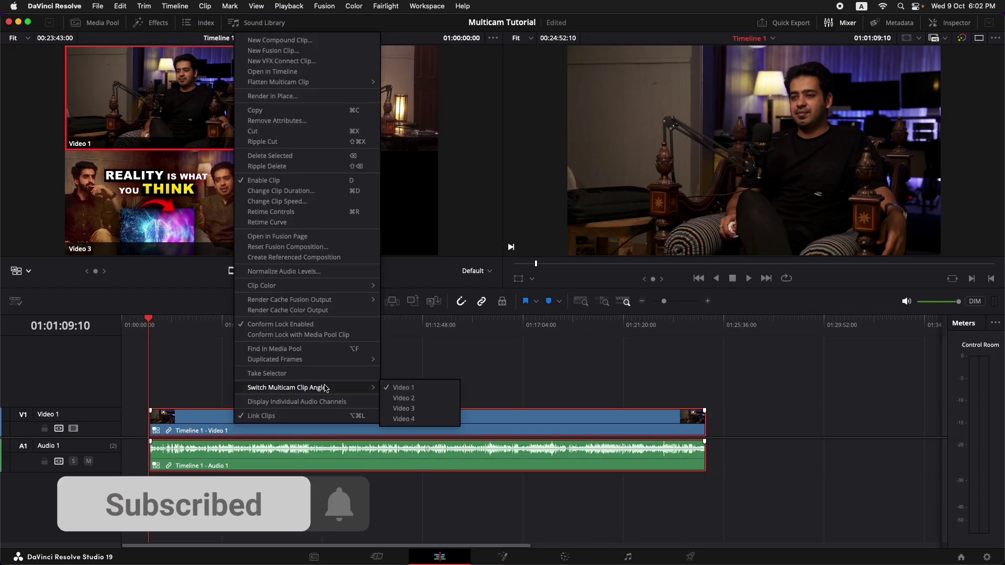
pyautogui.click(413, 399)
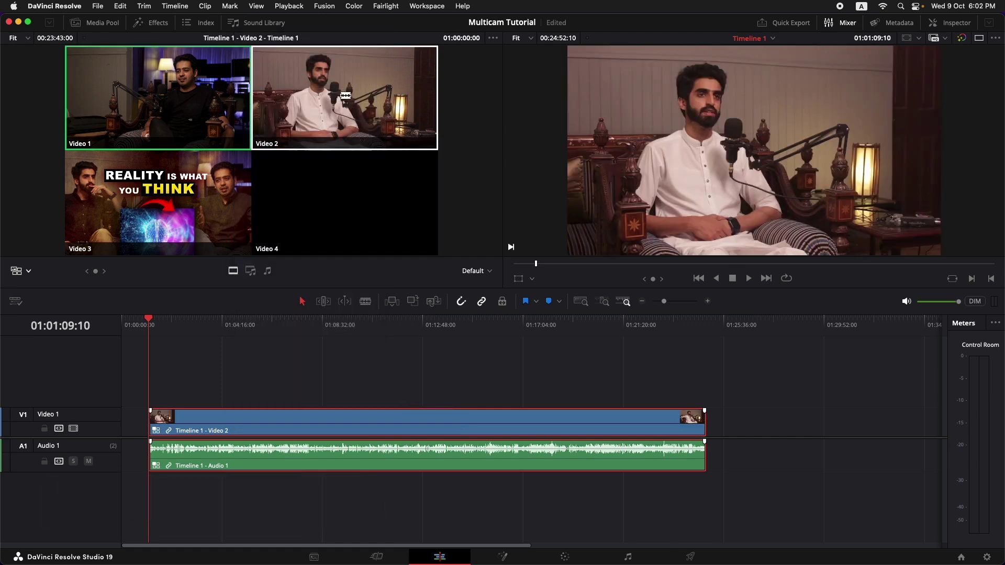
pyautogui.rightClick(192, 425)
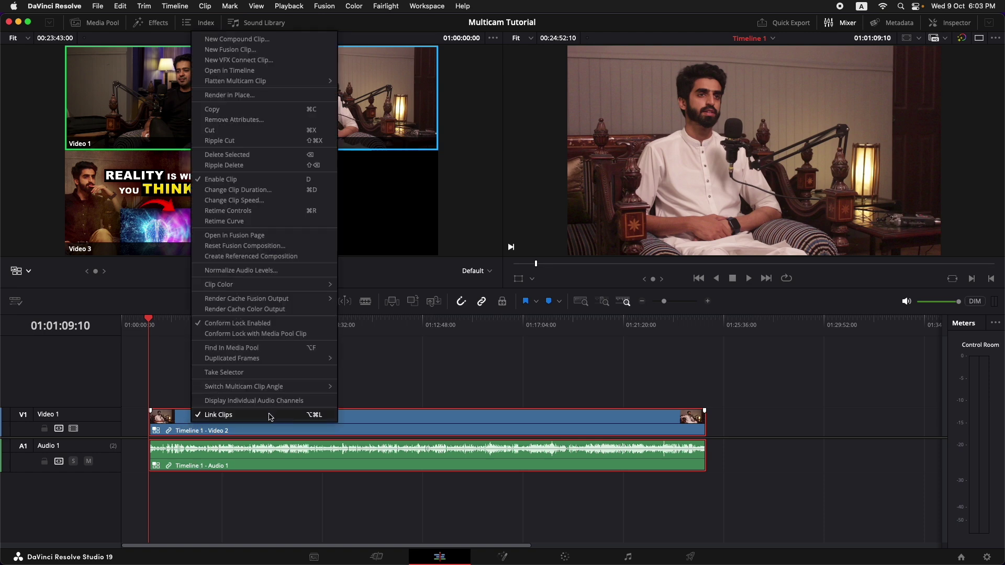
pyautogui.moveTo(287, 394)
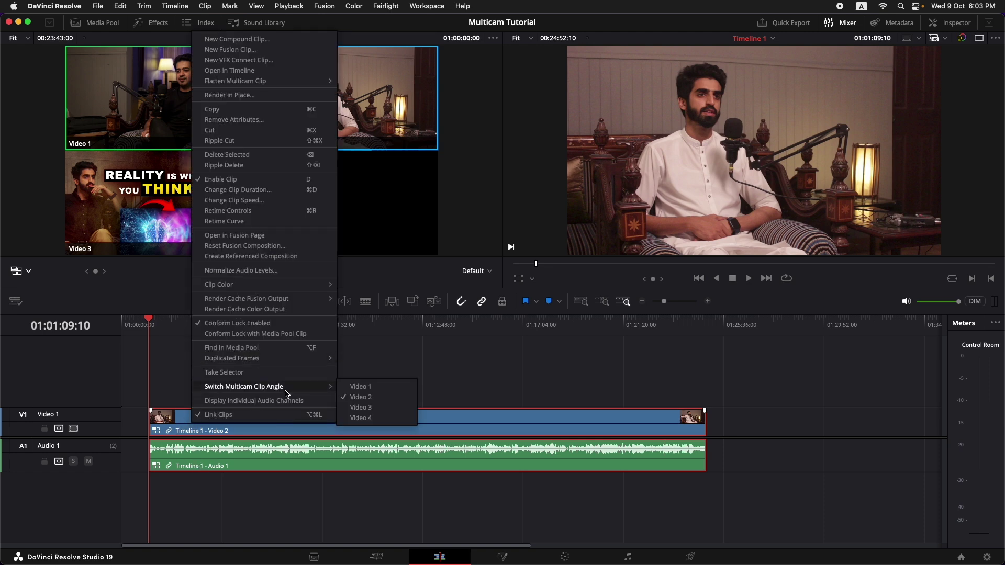
pyautogui.click(154, 334)
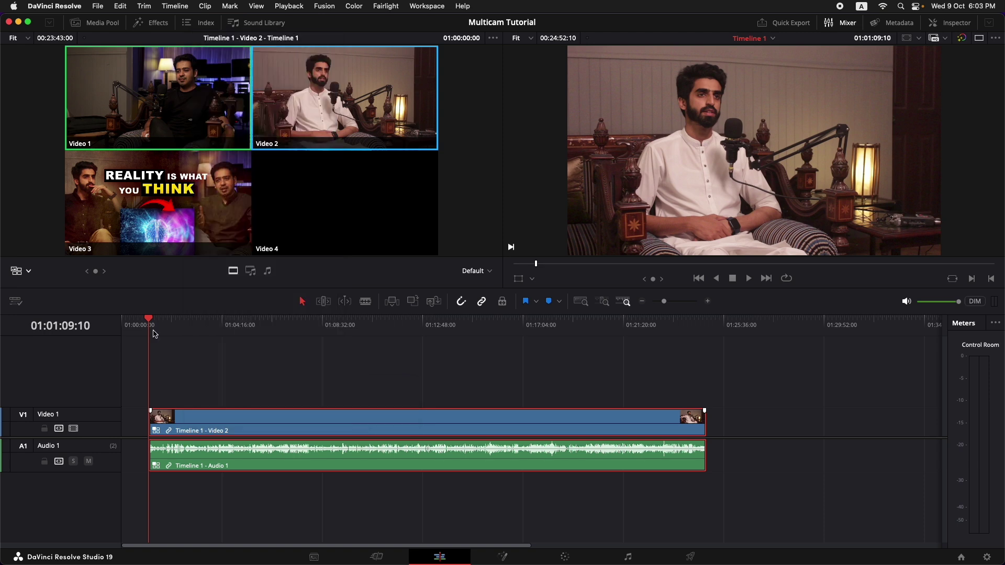
# Zoom in and split the multicam video and audio at 01:02:26:23
pyautogui.scroll(1, 183, 342)
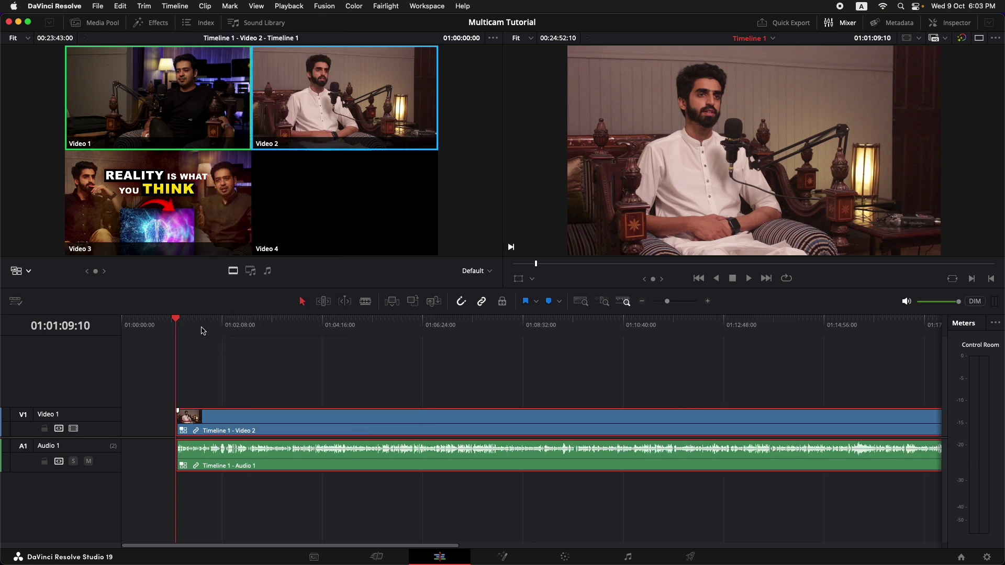
pyautogui.moveTo(190, 328); pyautogui.dragTo(235, 334)
pyautogui.press('super+equal')
pyautogui.press('super+equal')
pyautogui.moveTo(532, 337); pyautogui.dragTo(537, 361)
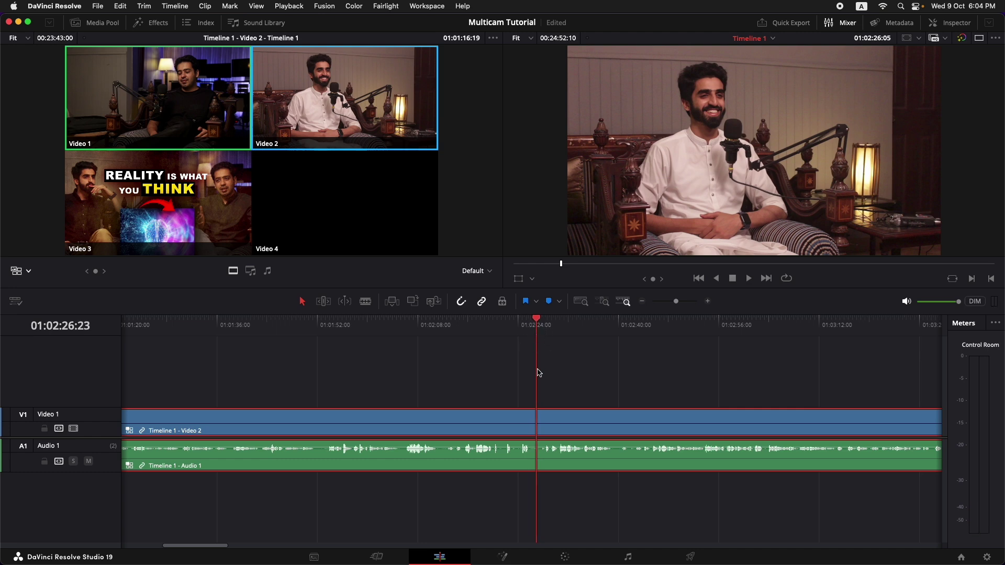
pyautogui.press('super+b')
# Delete the clips before the cut and trim the clip start to 01:02:30:11
pyautogui.moveTo(418, 357); pyautogui.dragTo(462, 487)
pyautogui.press('BackSpace')
pyautogui.press('super+minus')
pyautogui.press('super+equal')
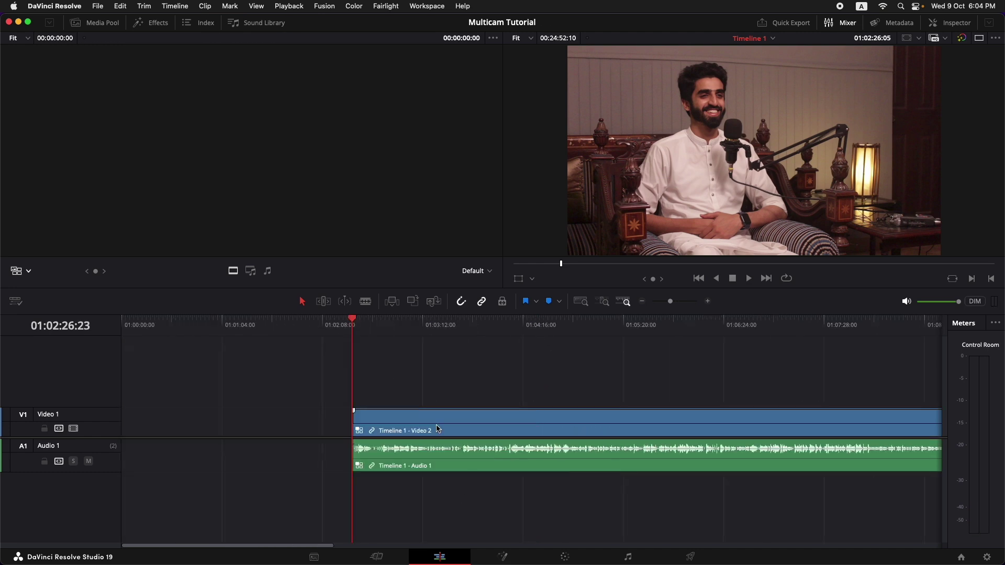
pyautogui.moveTo(352, 417); pyautogui.dragTo(373, 409)
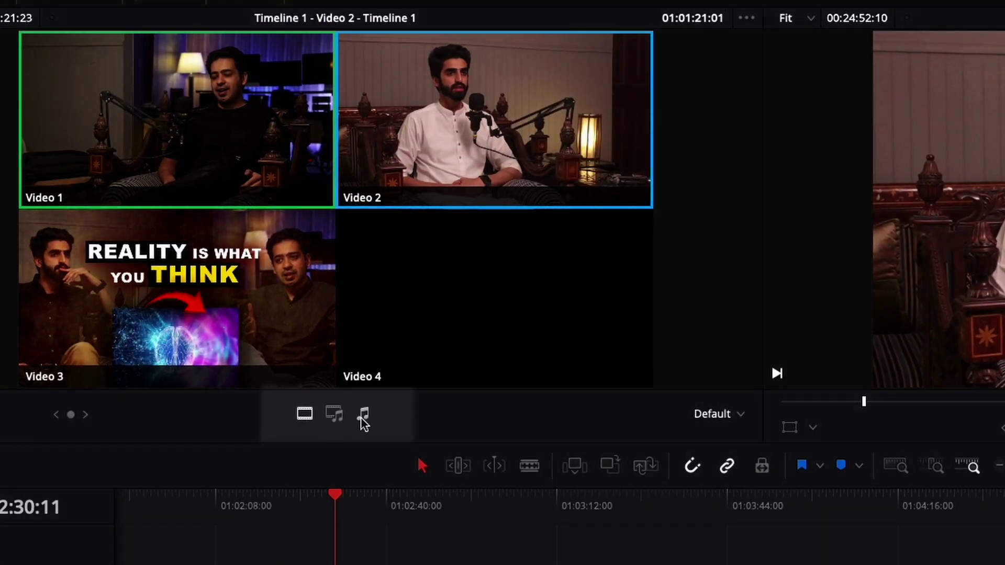
# Limit angle switching to video only and cut to the Video 1 angle at the playhead
pyautogui.click(306, 416)
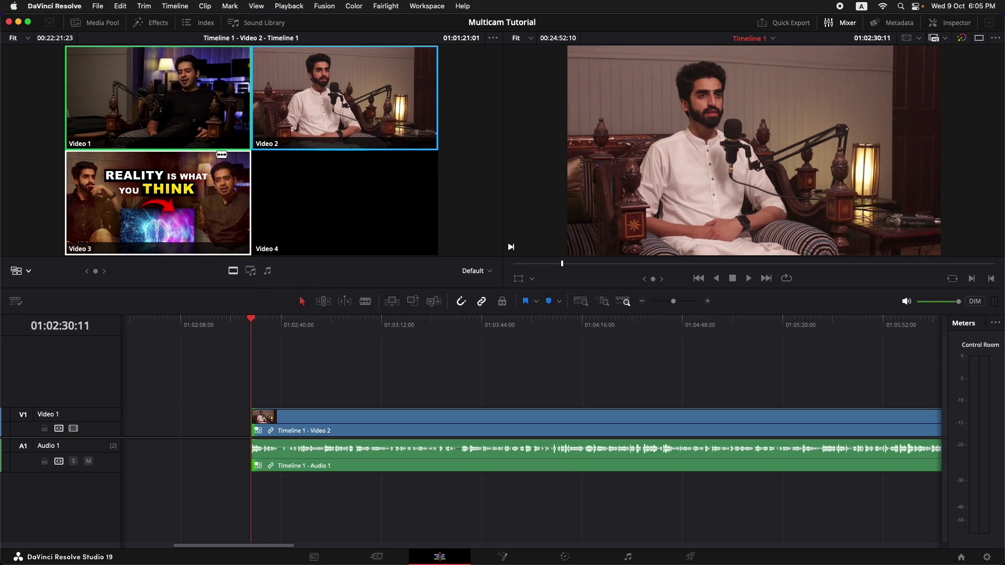
pyautogui.click(220, 108)
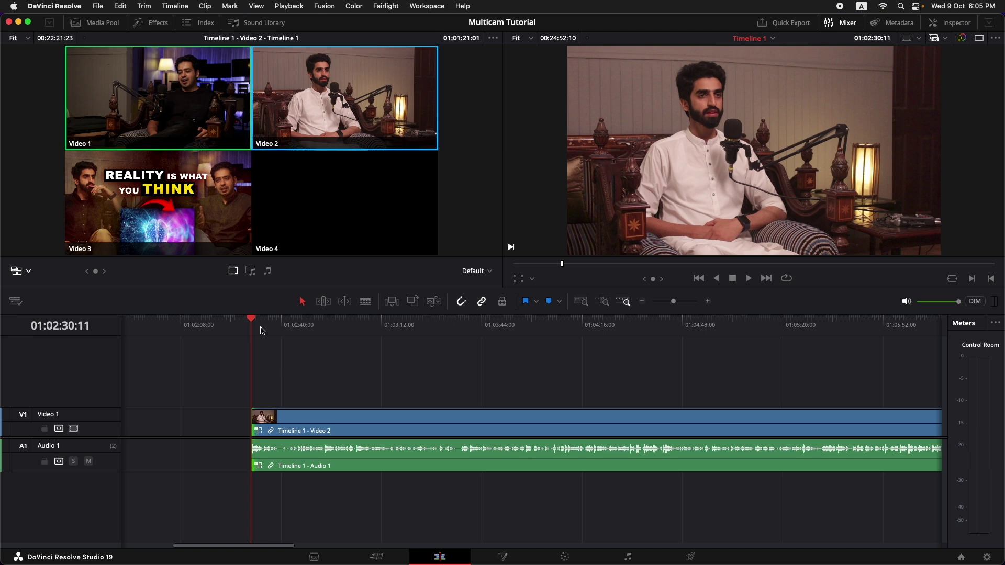
pyautogui.moveTo(258, 330); pyautogui.dragTo(262, 330)
pyautogui.click(189, 57)
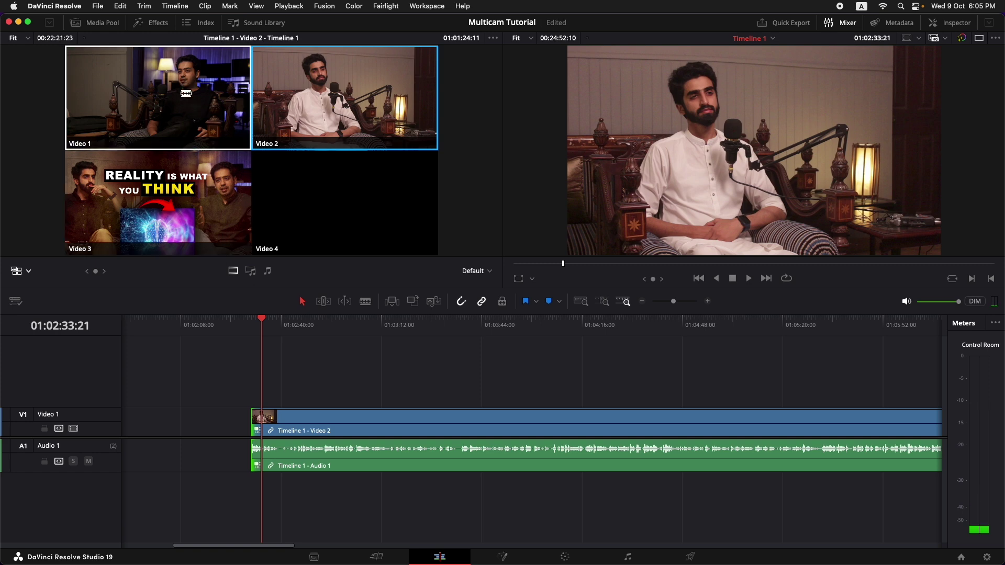
pyautogui.click(185, 93)
pyautogui.click(260, 333)
# Cut back to the Video 2 angle at about 01:02:38
pyautogui.moveTo(260, 333); pyautogui.dragTo(279, 334)
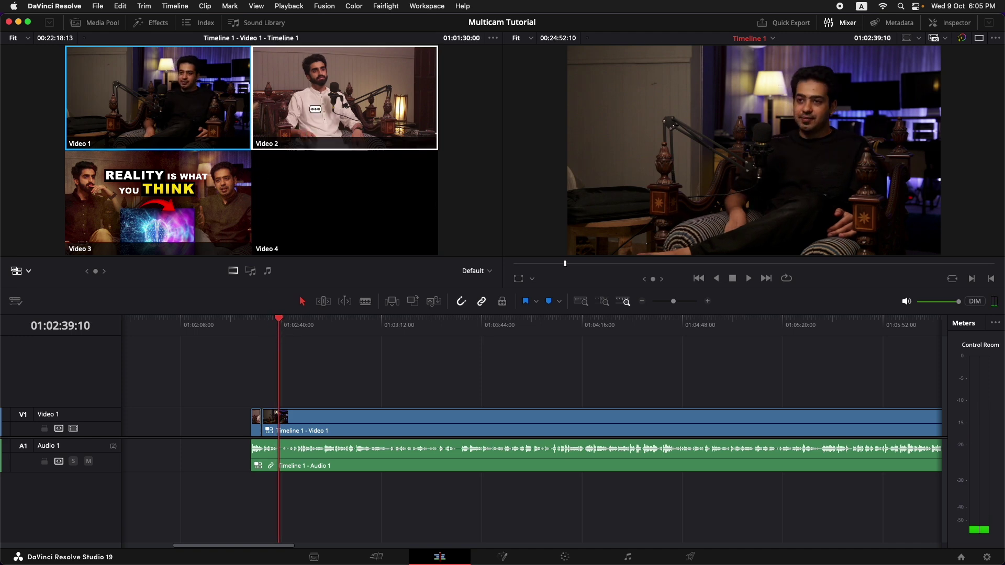
pyautogui.click(315, 109)
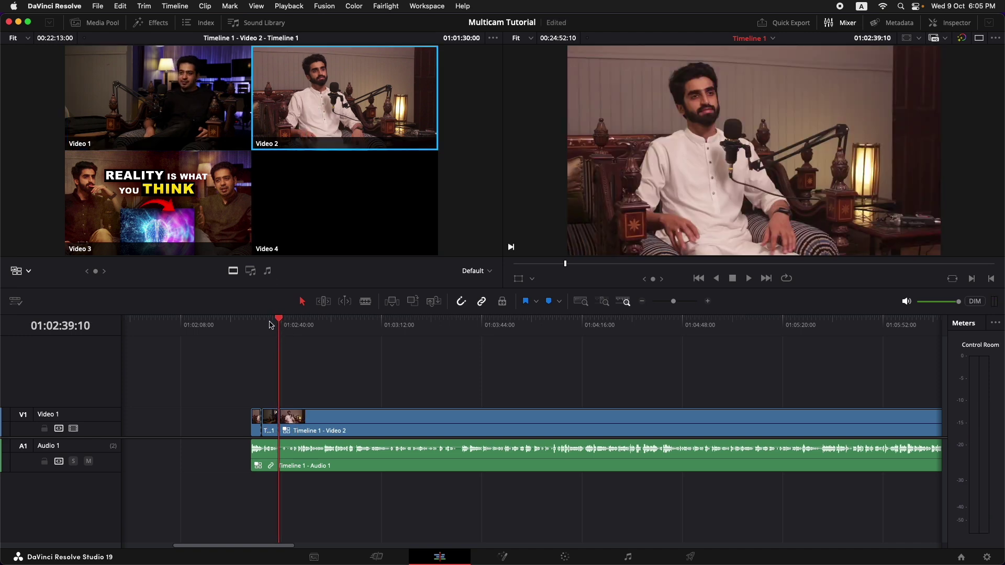
pyautogui.moveTo(283, 329); pyautogui.dragTo(291, 330)
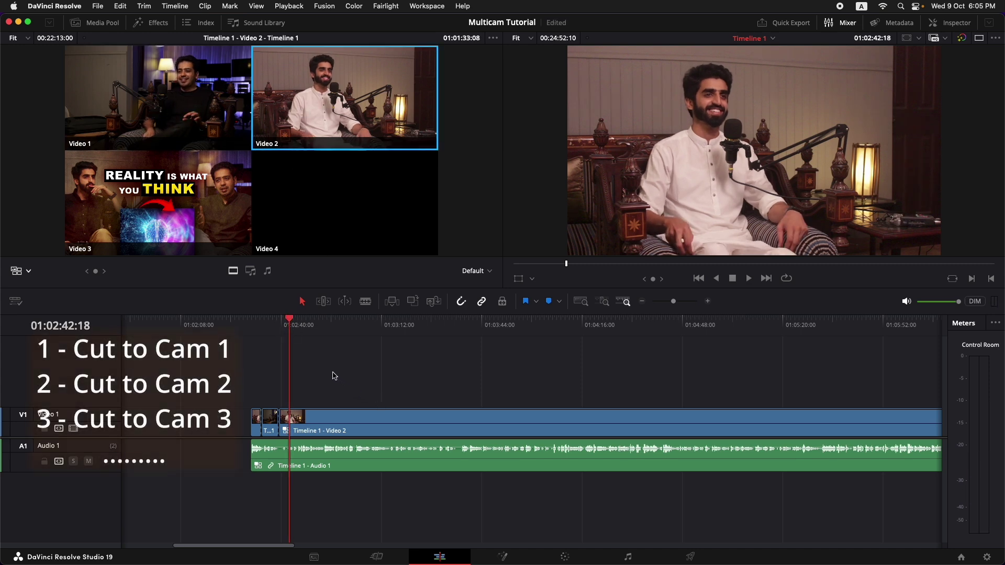
# During playback, cut to Video 1, Video 2, then Video 3 near 01:02:44, 01:02:50 and 01:02:52
pyautogui.press('space')
pyautogui.press('1')
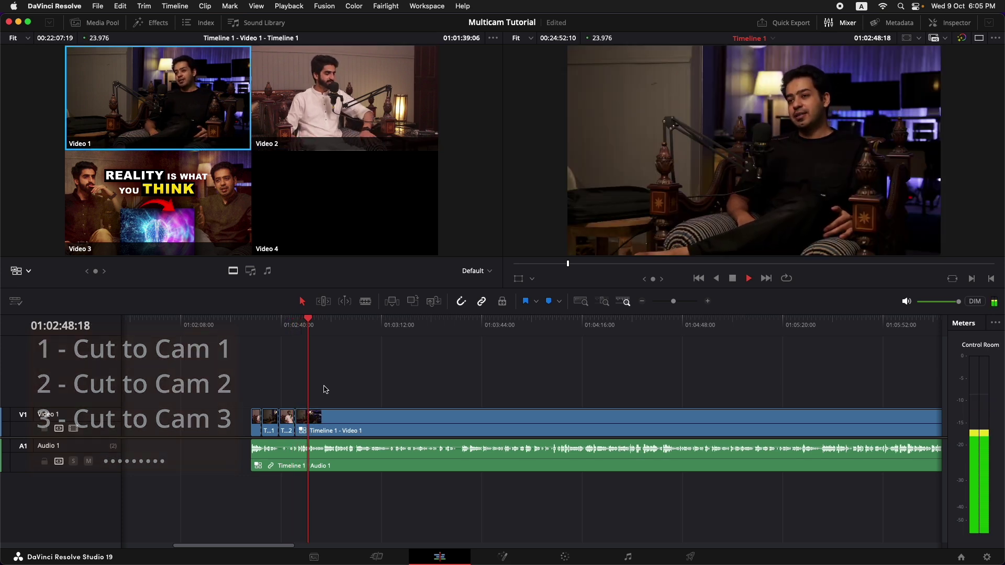
pyautogui.press('2')
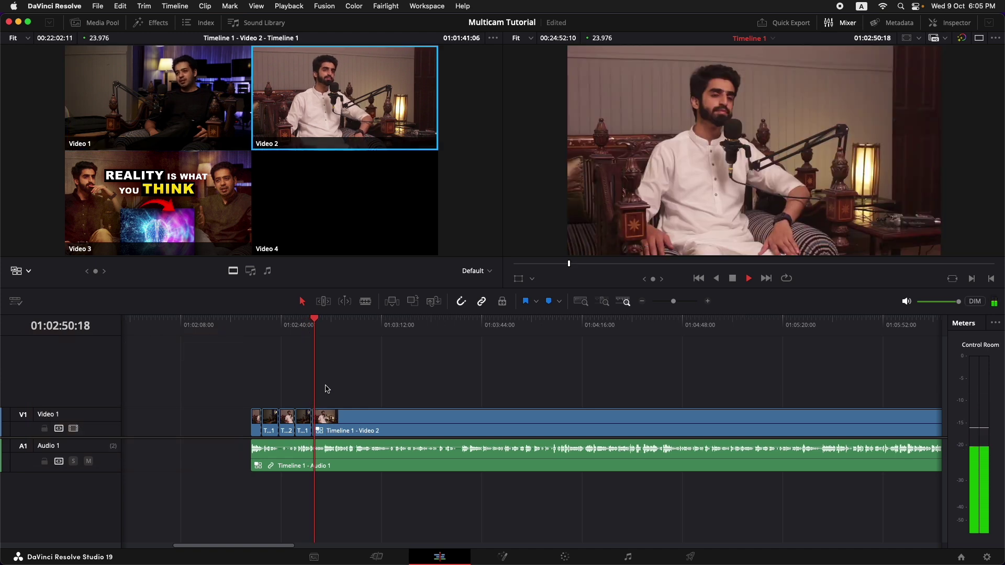
pyautogui.press('3')
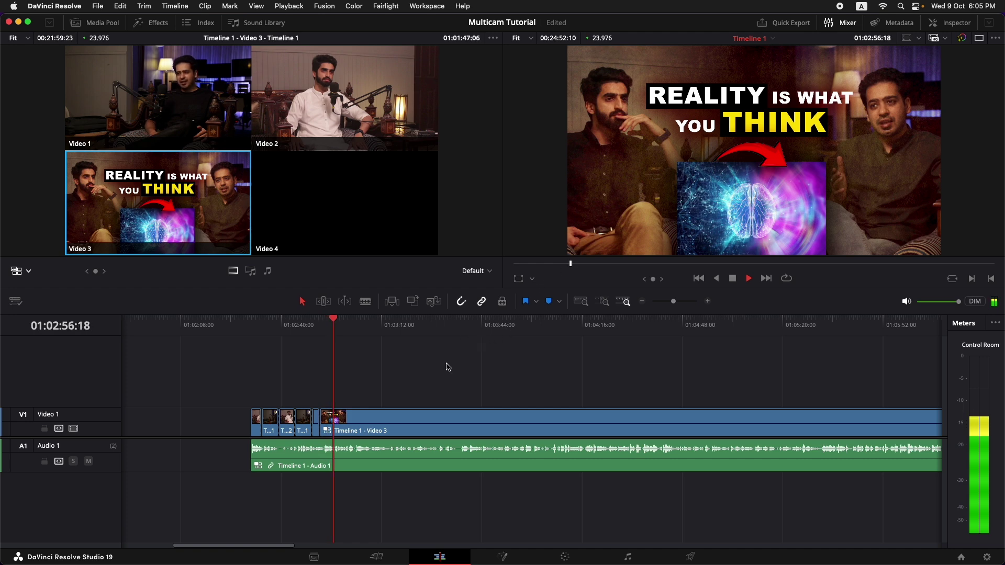
# Cut back to Video 1 near 01:02:57, stop playback and zoom in
pyautogui.press('1')
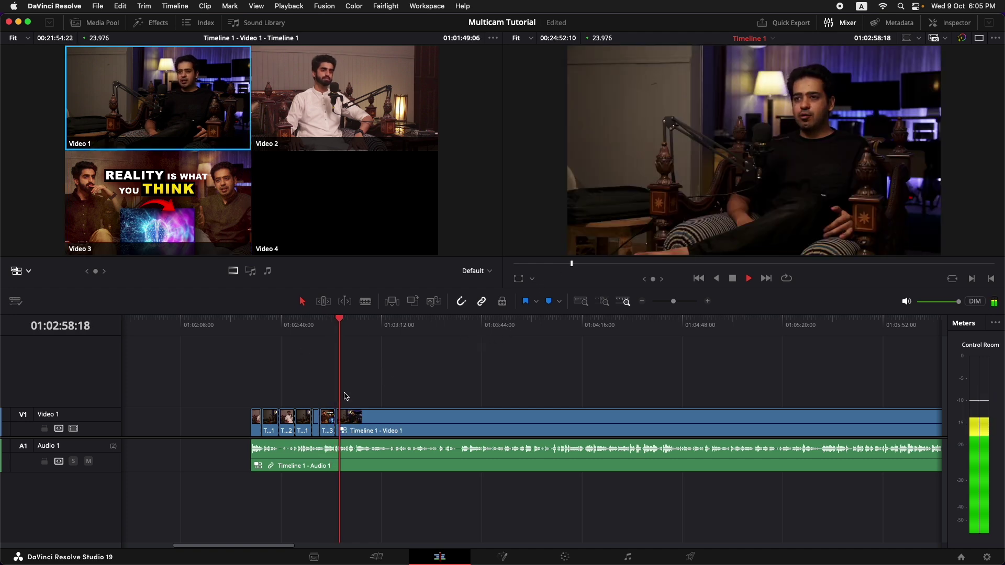
pyautogui.press('space')
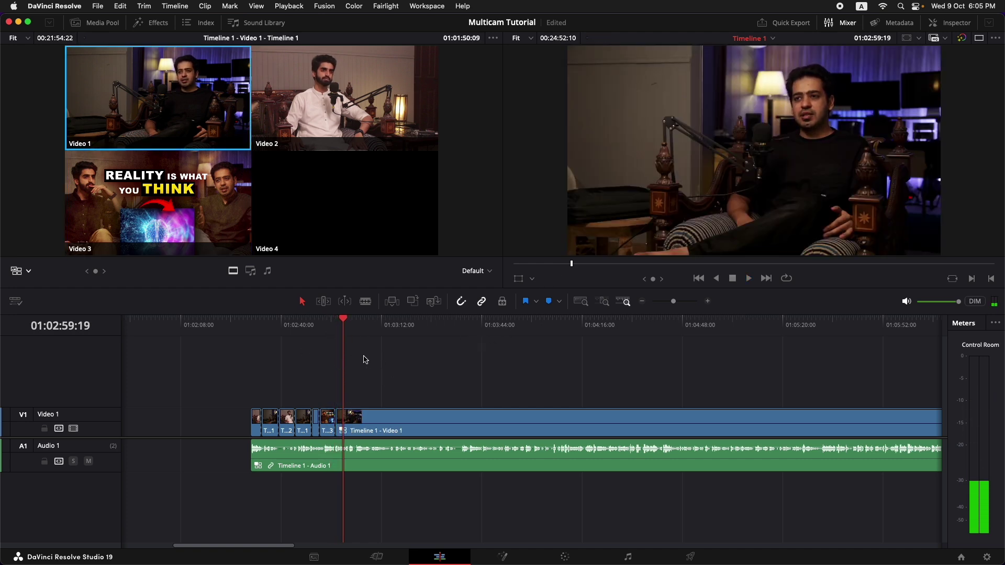
pyautogui.press('super+equal')
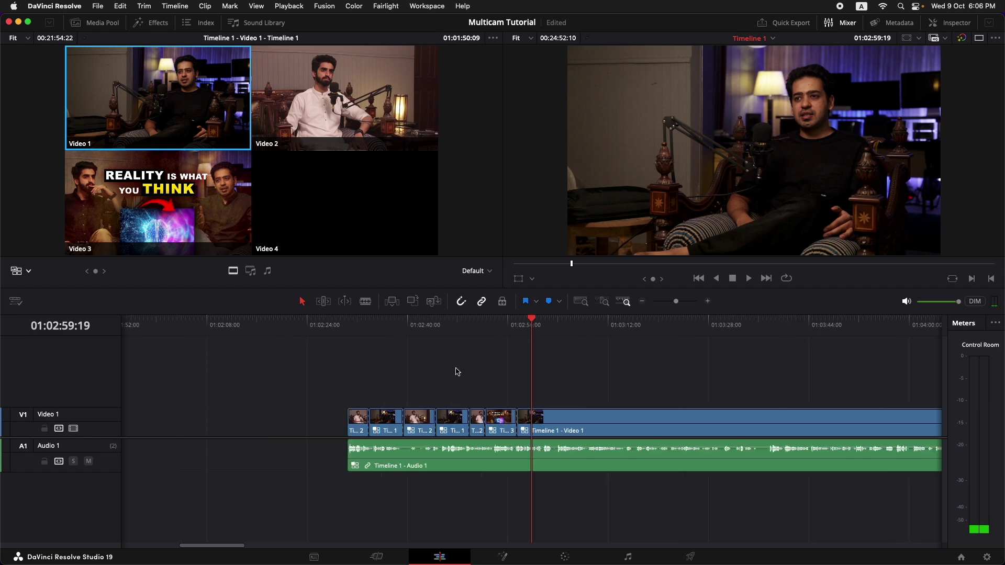
# Blade both ends of the short pause at 01:03:03:03 and ripple-delete that piece
pyautogui.click(552, 327)
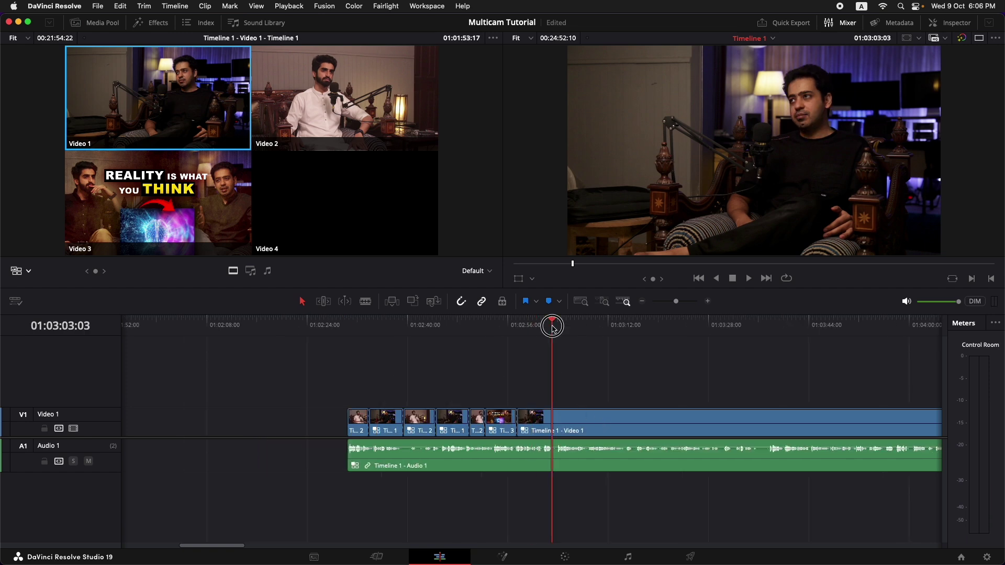
pyautogui.moveTo(553, 328)
pyautogui.mouseDown()
pyautogui.moveTo(542, 329)
pyautogui.moveTo(550, 331)
pyautogui.mouseUp()
pyautogui.press('super+b')
pyautogui.press('super+equal')
pyautogui.press('super+equal')
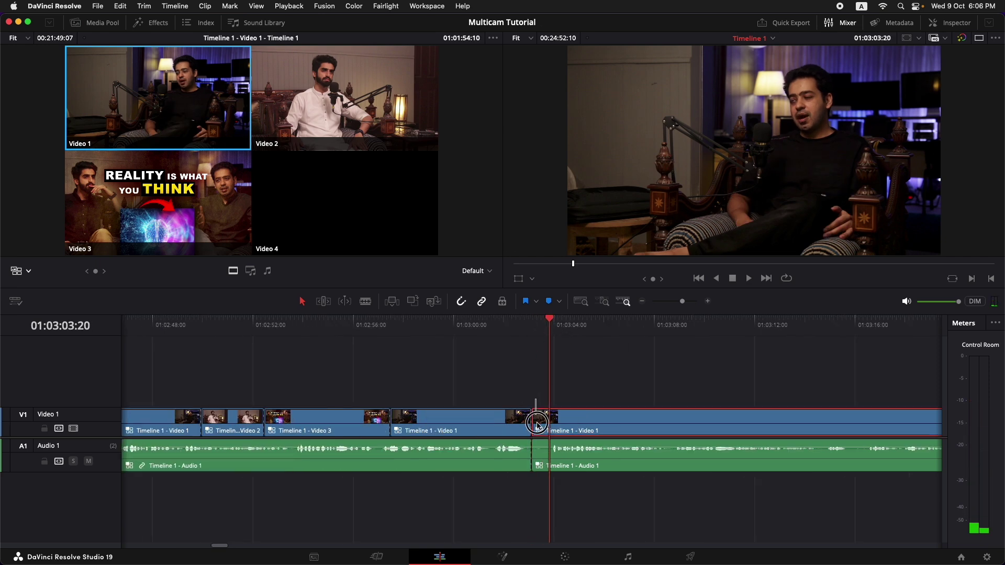
pyautogui.click(545, 448)
pyautogui.press('super+b')
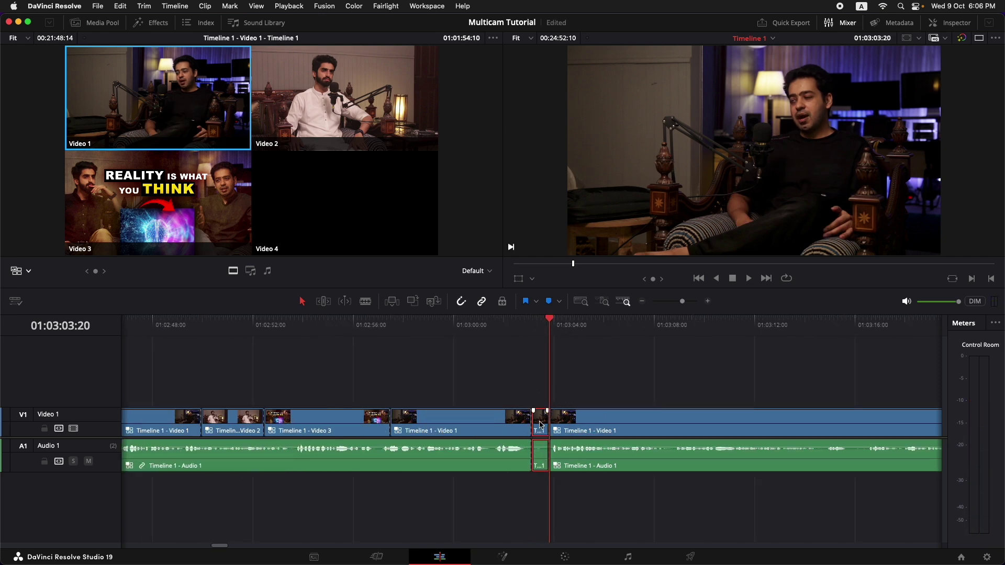
pyautogui.press('BackSpace')
pyautogui.moveTo(529, 330)
pyautogui.mouseDown()
pyautogui.moveTo(519, 331)
pyautogui.moveTo(531, 331)
pyautogui.mouseUp()
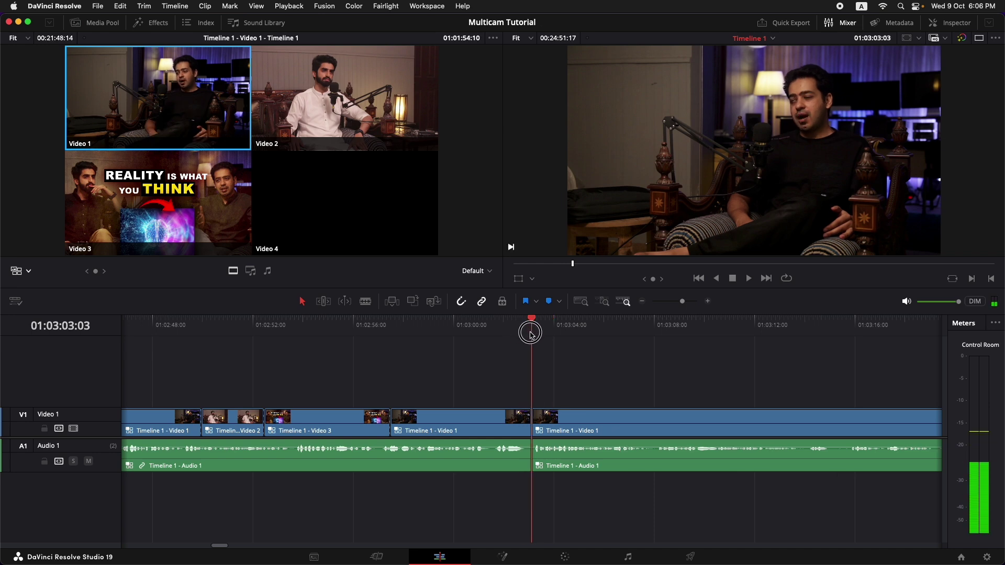
# Switch the clip after the 01:03:03 cut to the Video 2 angle
pyautogui.rightClick(556, 424)
pyautogui.moveTo(663, 420)
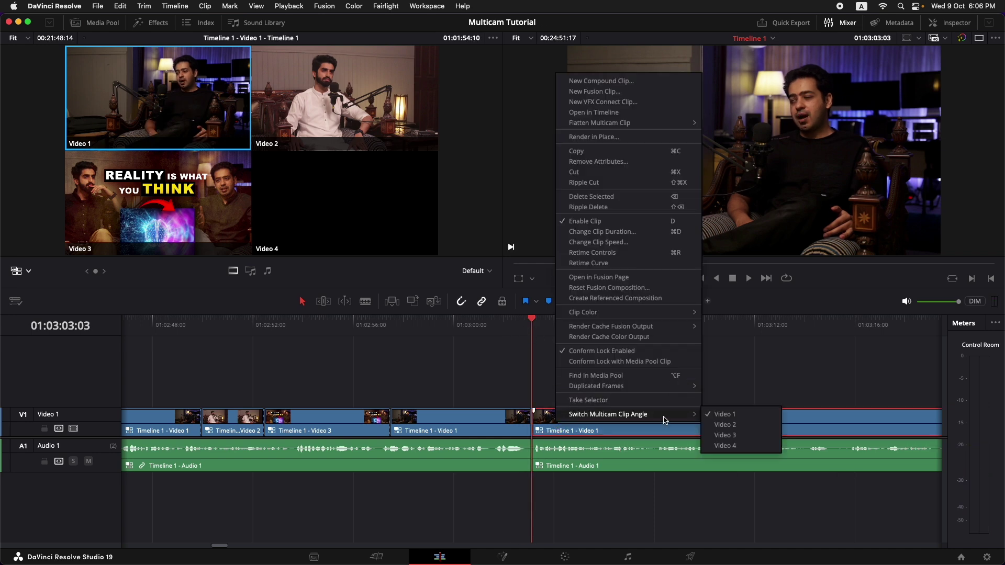
pyautogui.click(725, 425)
# Replay from before the cut, live-cutting Video 1, 2, 3 and back to 1, then stop and zoom out
pyautogui.click(522, 331)
pyautogui.press('space')
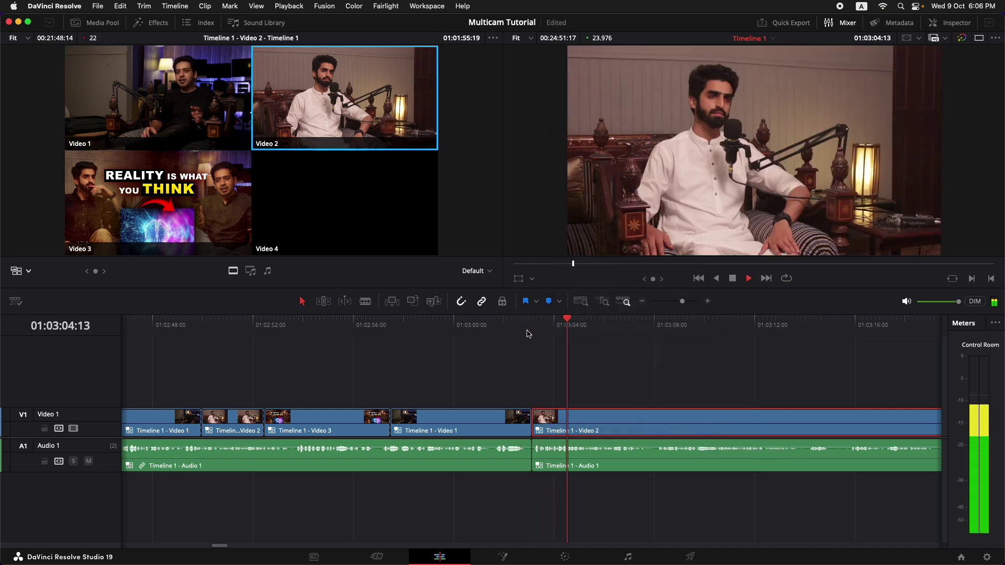
pyautogui.press('1')
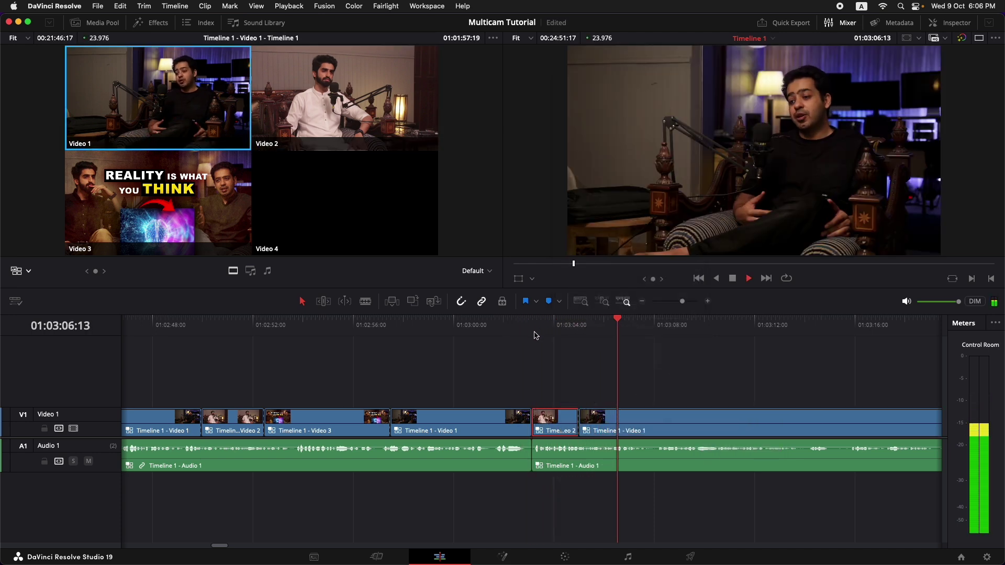
pyautogui.press('2')
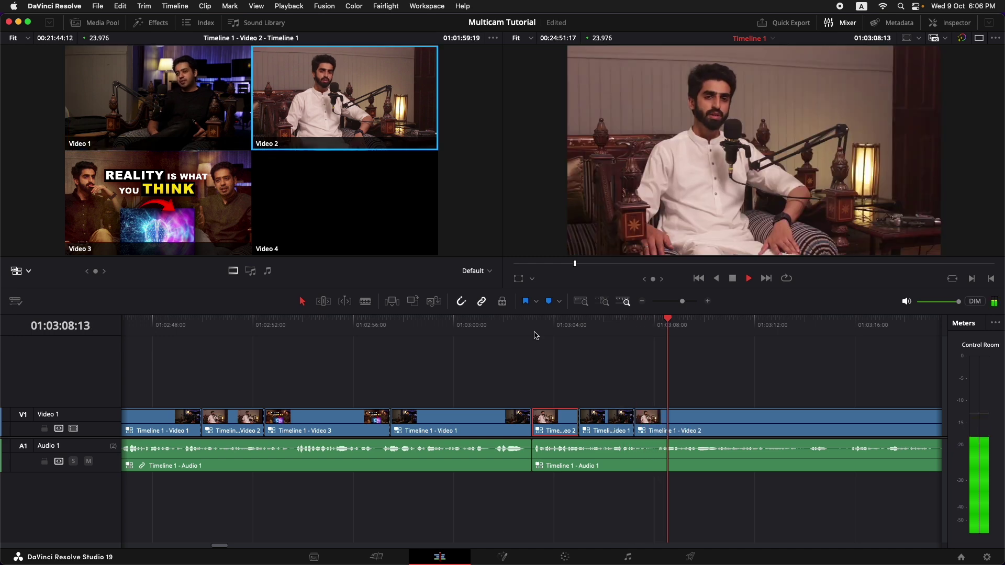
pyautogui.press('3')
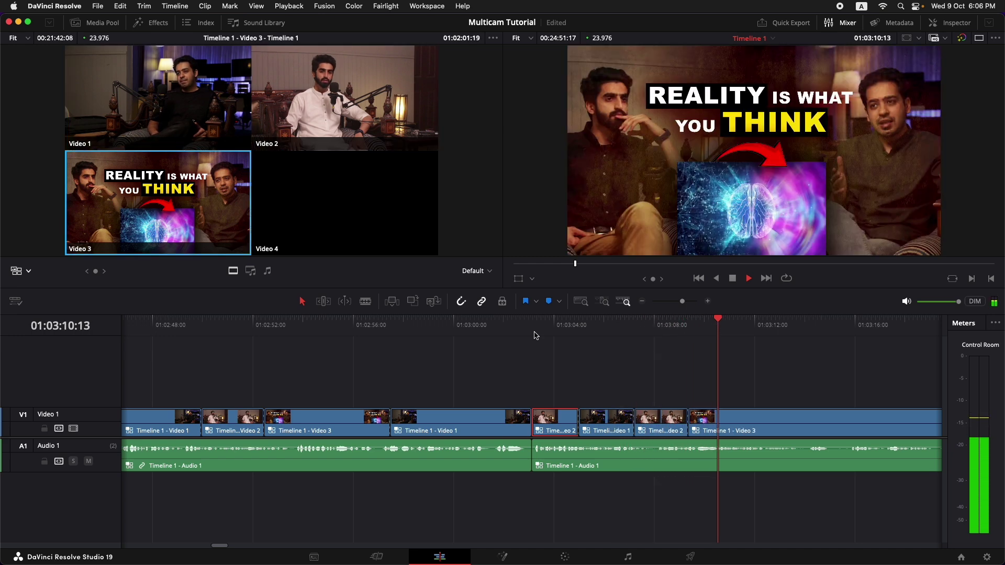
pyautogui.press('1')
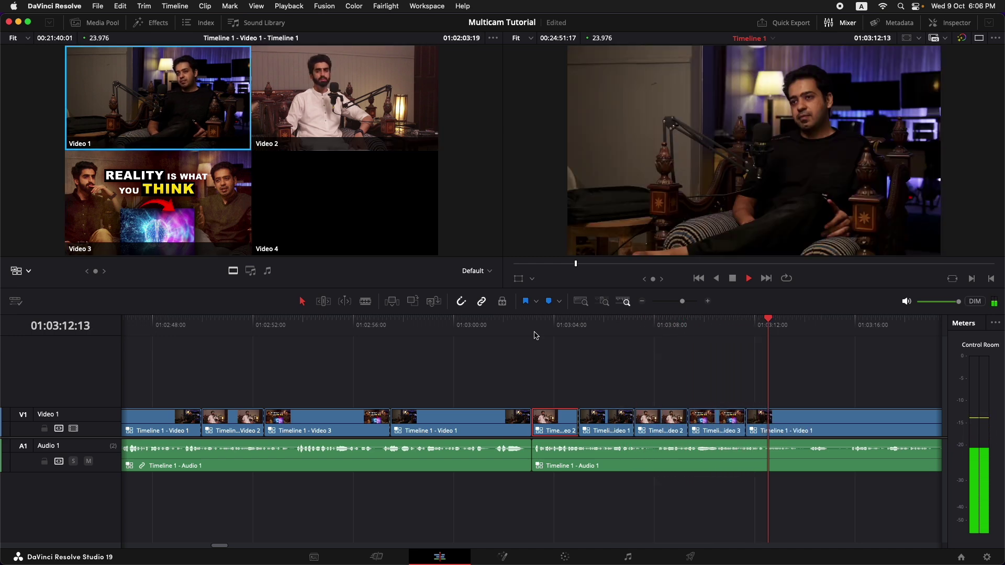
pyautogui.press('super+minus')
pyautogui.press('space')
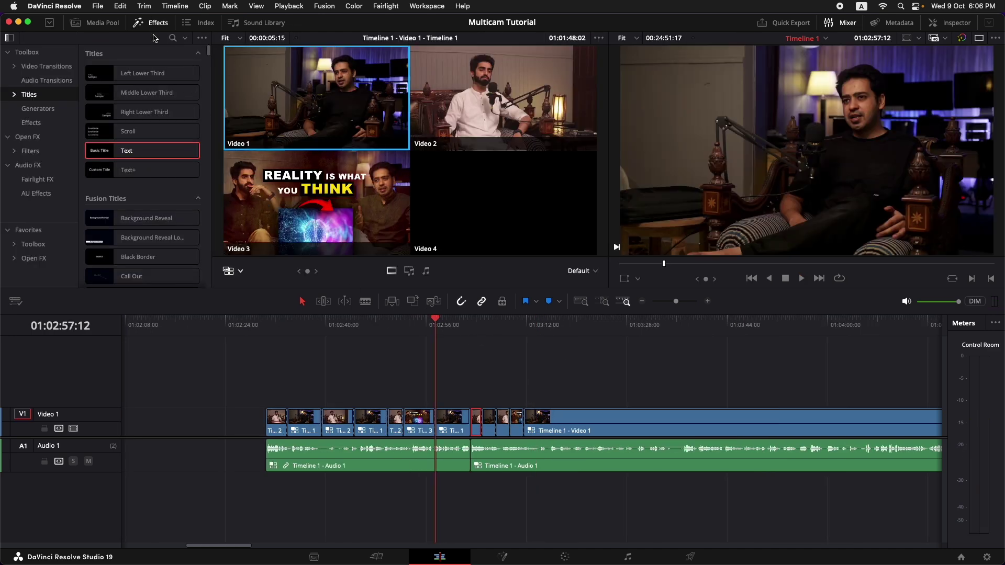
# Close the Effects library, deselect the timeline clip, and show the Media Pool again
pyautogui.click(151, 26)
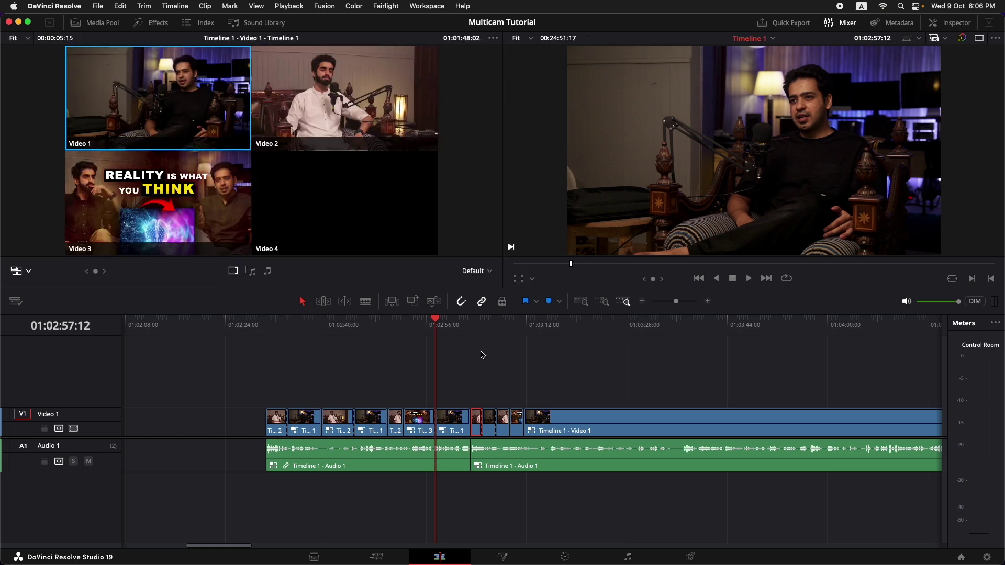
pyautogui.click(481, 401)
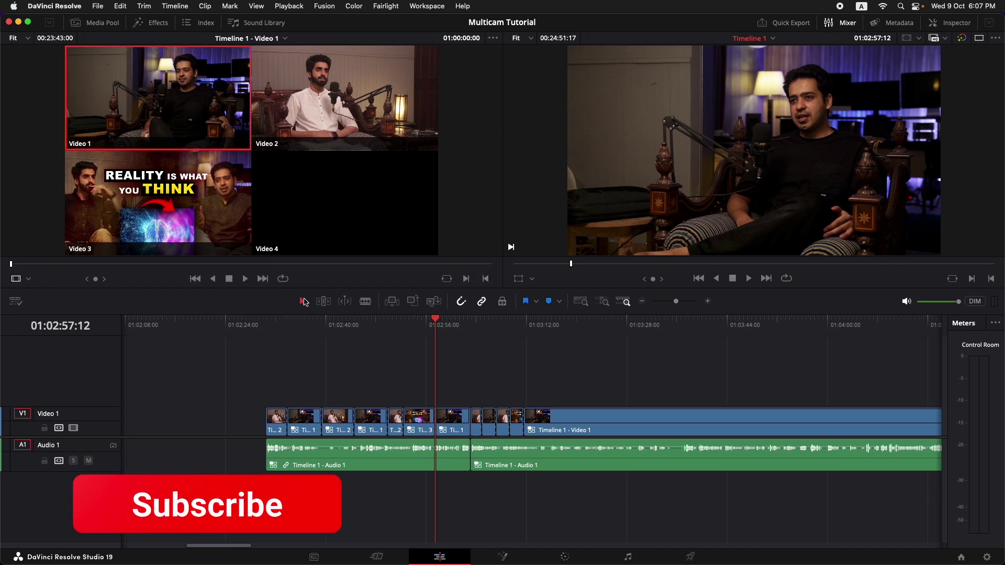
pyautogui.click(94, 22)
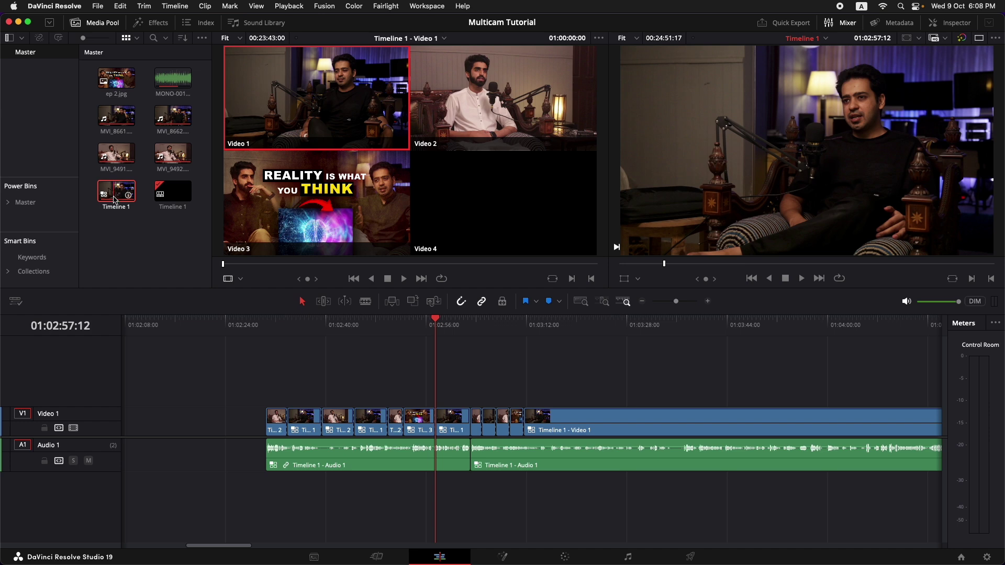
# Open Timeline 1's source timeline and enable stacked timelines so each has its own tab
pyautogui.rightClick(116, 201)
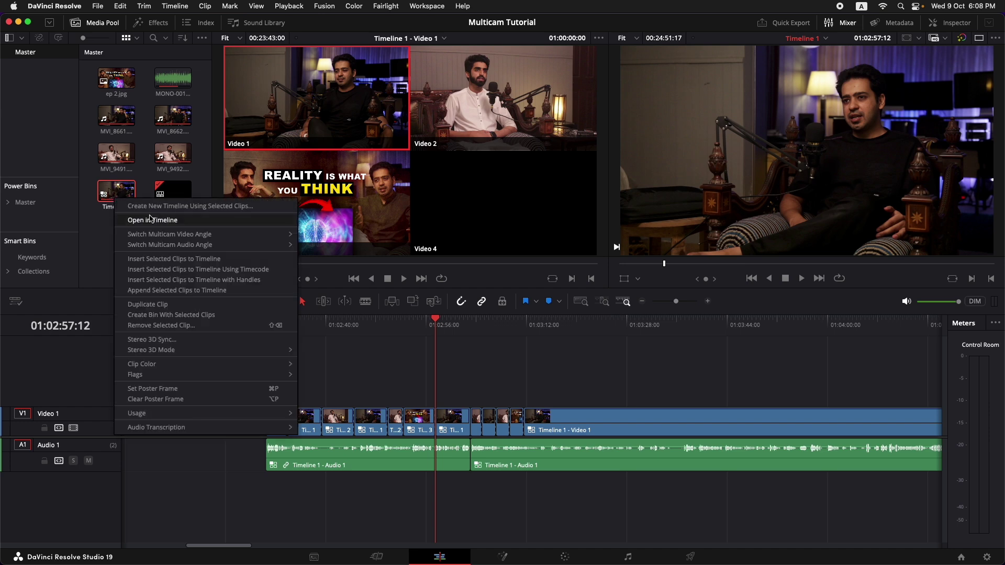
pyautogui.click(174, 220)
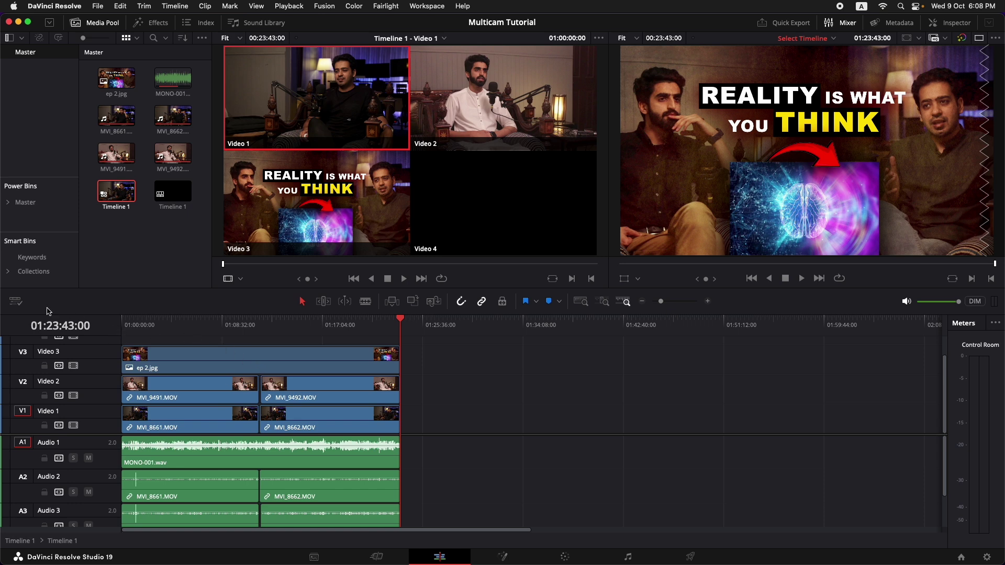
pyautogui.click(16, 302)
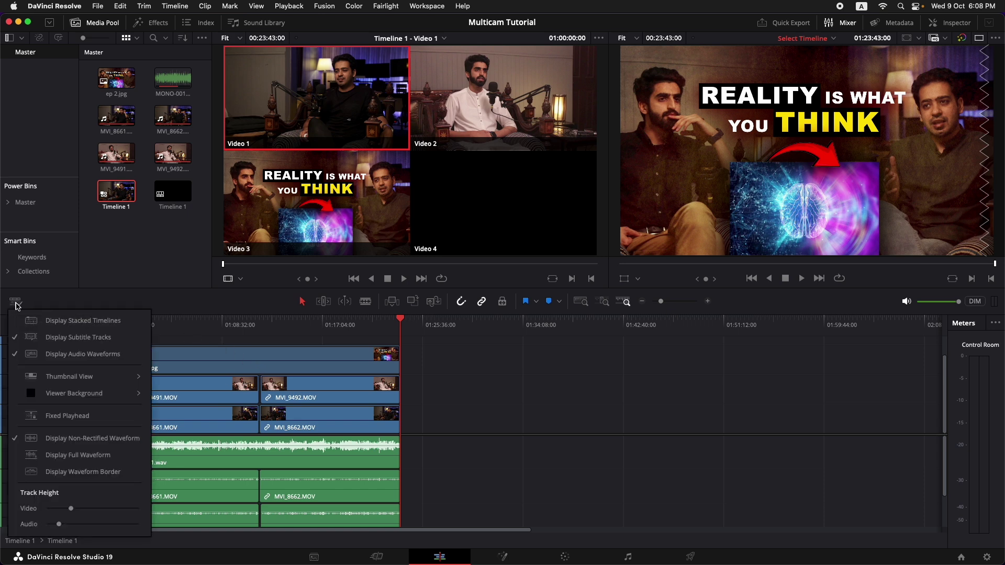
pyautogui.click(34, 322)
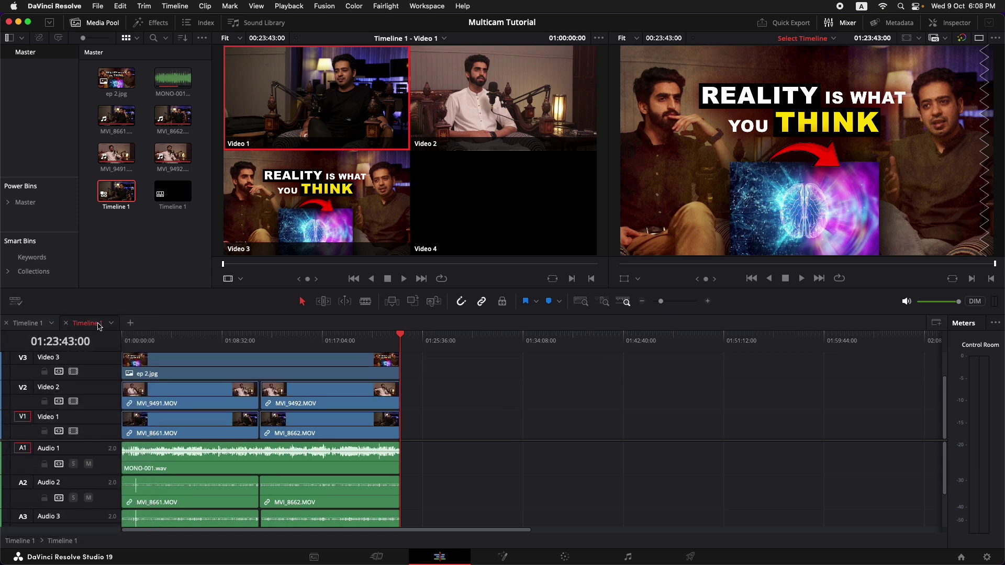
pyautogui.click(36, 329)
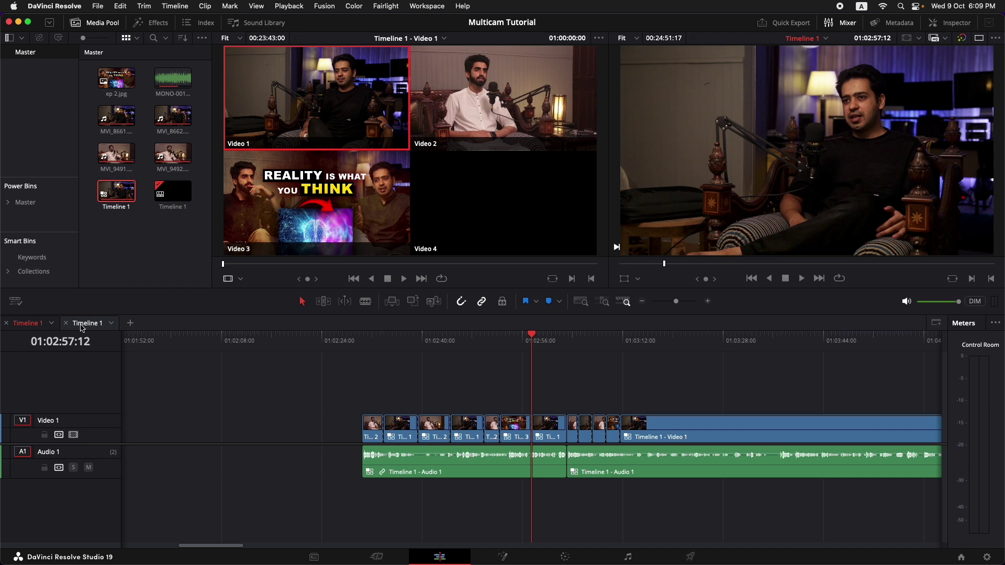
# On the source timeline, disable the ep 2.jpg image on track V3 near 01:04:43
pyautogui.click(86, 323)
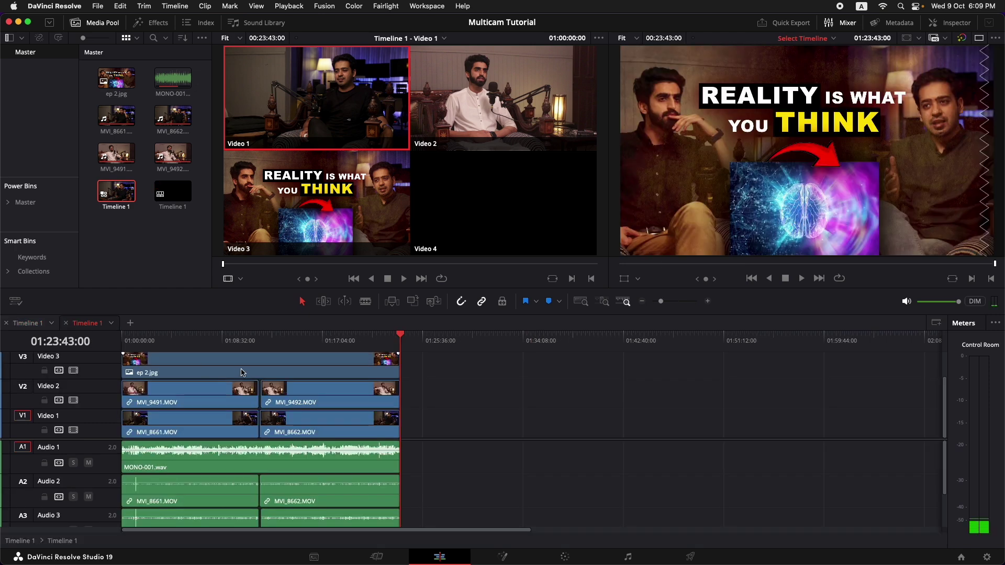
pyautogui.click(177, 346)
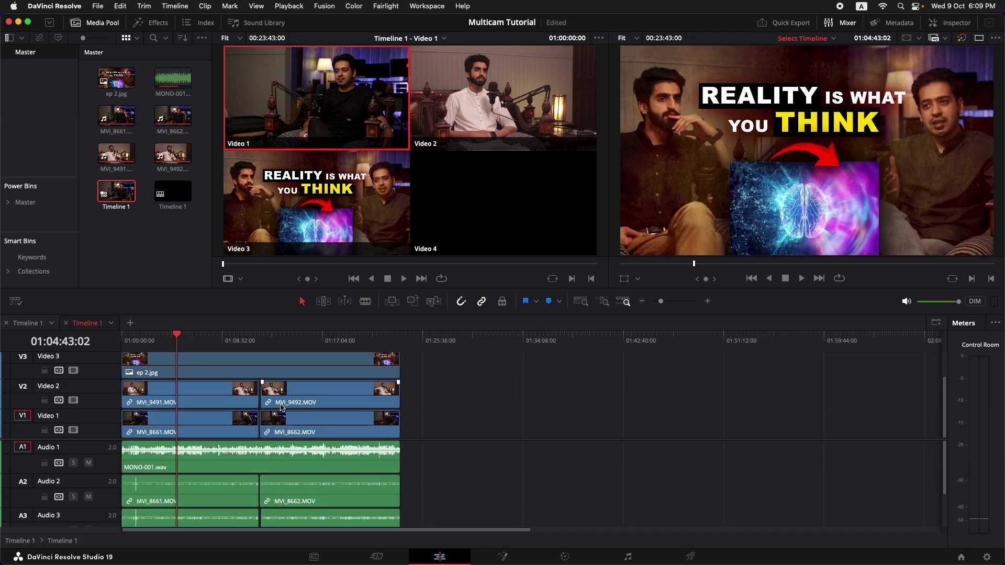
pyautogui.click(222, 373)
pyautogui.press('d')
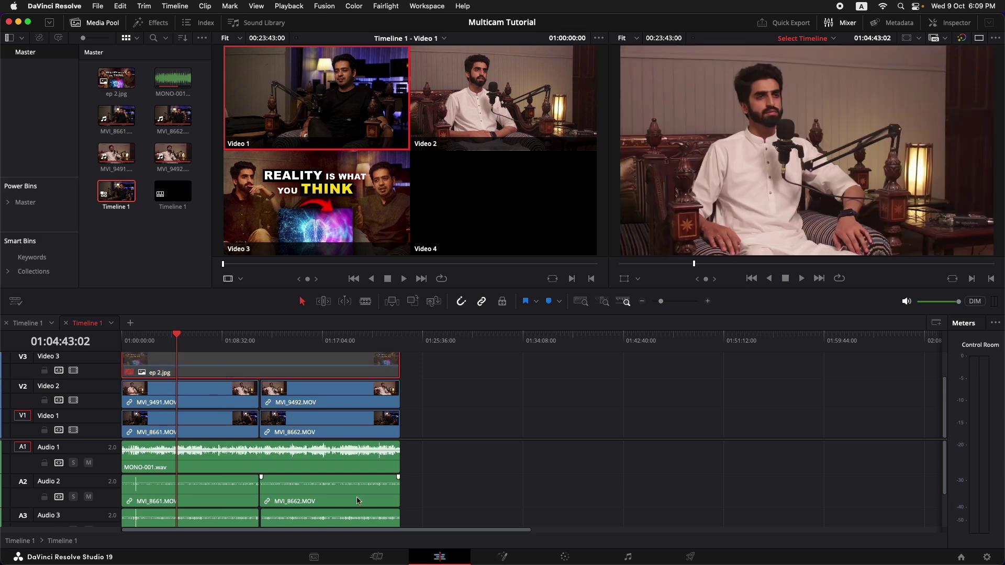
# On the Color page, apply gallery memory A's grade to clip 02
pyautogui.click(564, 556)
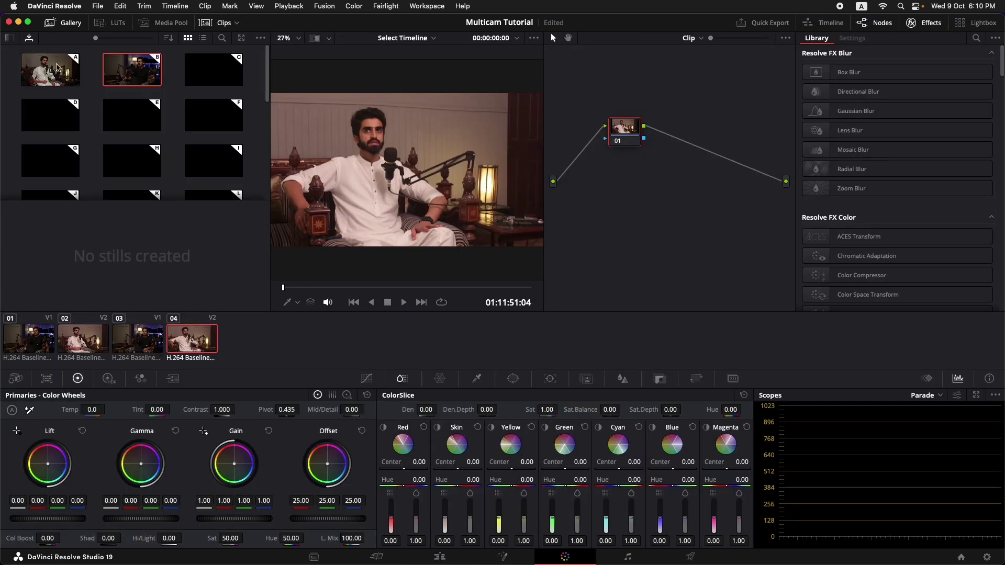
pyautogui.click(923, 24)
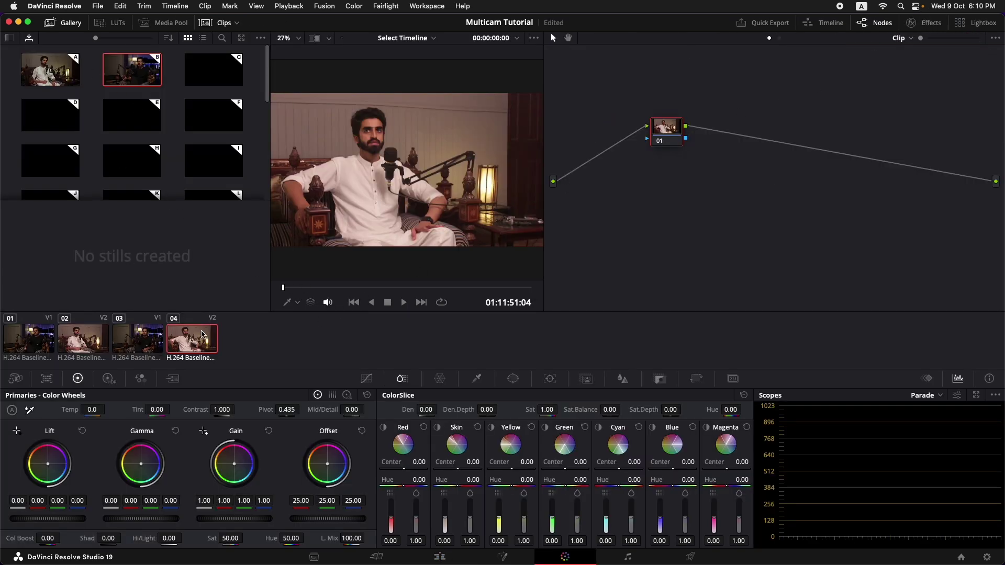
pyautogui.click(51, 345)
pyautogui.click(87, 346)
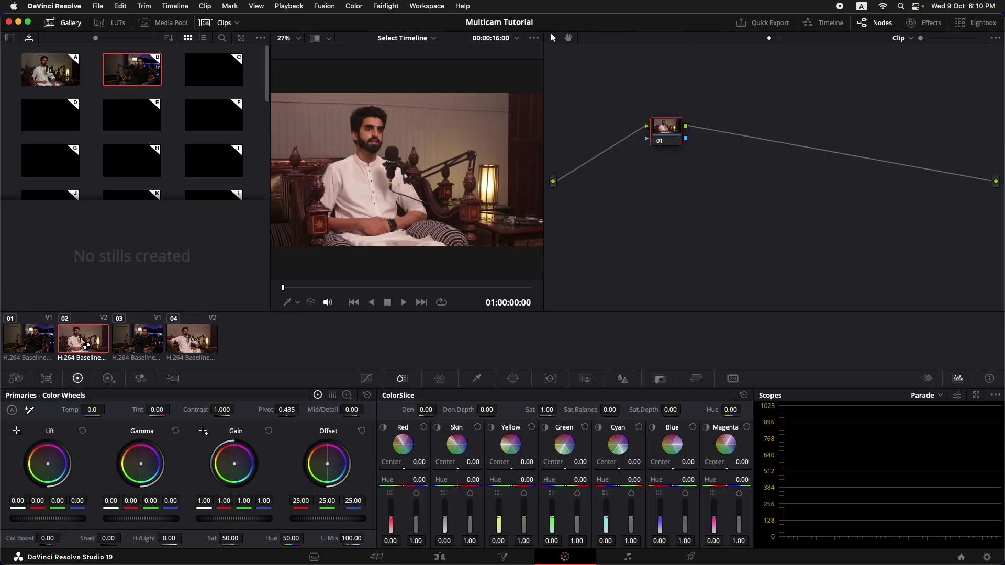
pyautogui.rightClick(52, 77)
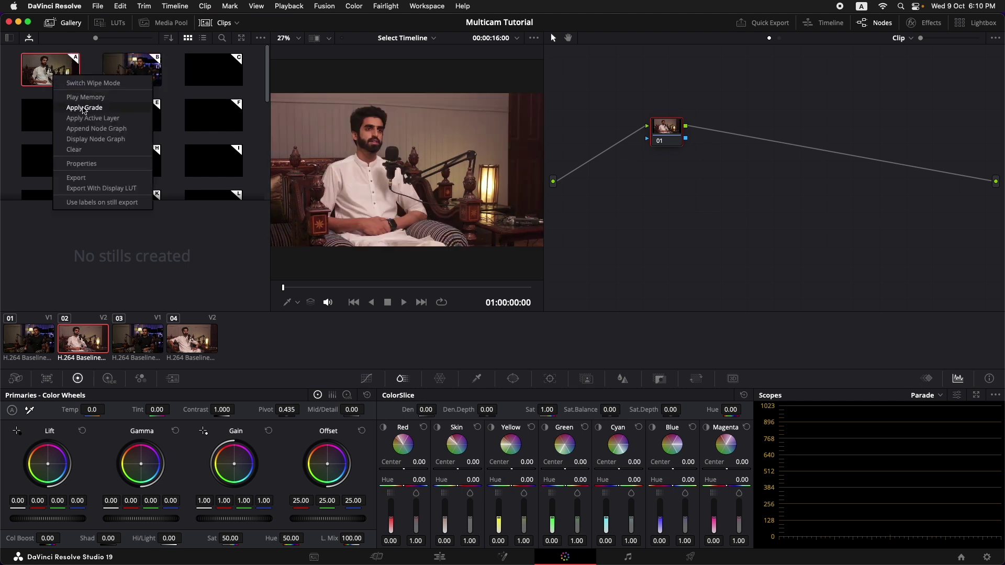
pyautogui.click(78, 107)
# Apply memory A's grade to clip 04 and still B's grade to clip 03
pyautogui.click(183, 348)
pyautogui.rightClick(60, 73)
pyautogui.click(78, 105)
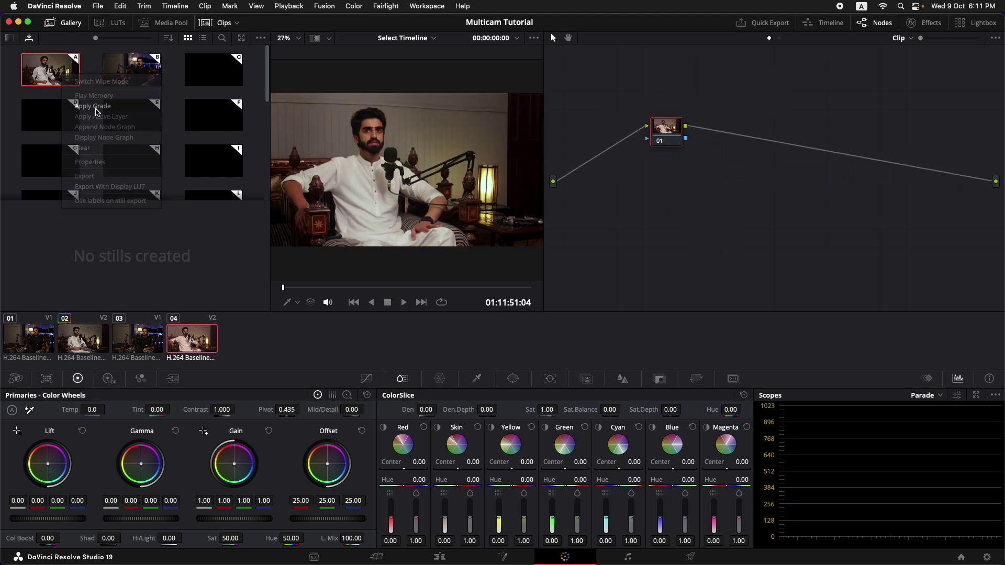
pyautogui.click(135, 346)
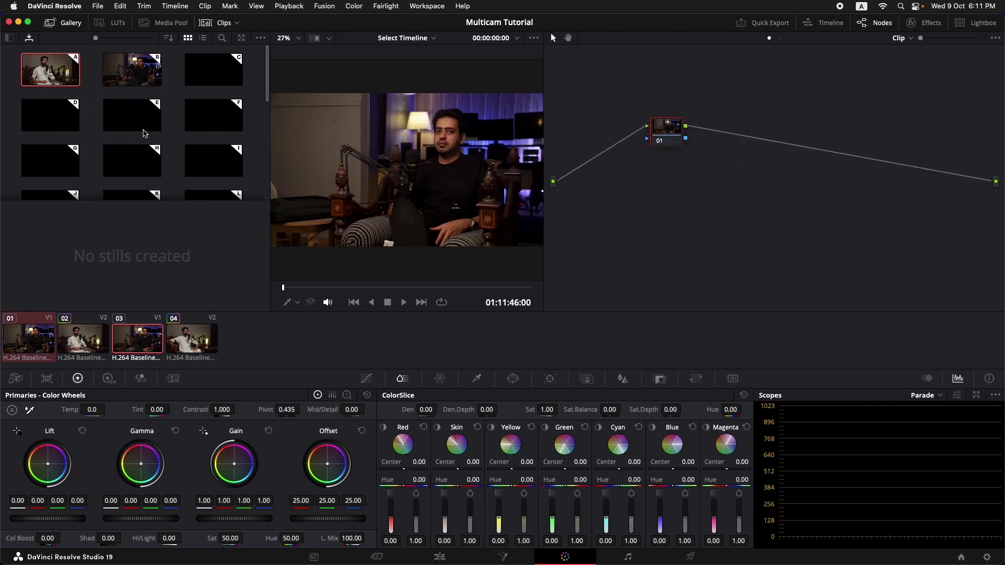
pyautogui.rightClick(128, 74)
pyautogui.click(156, 103)
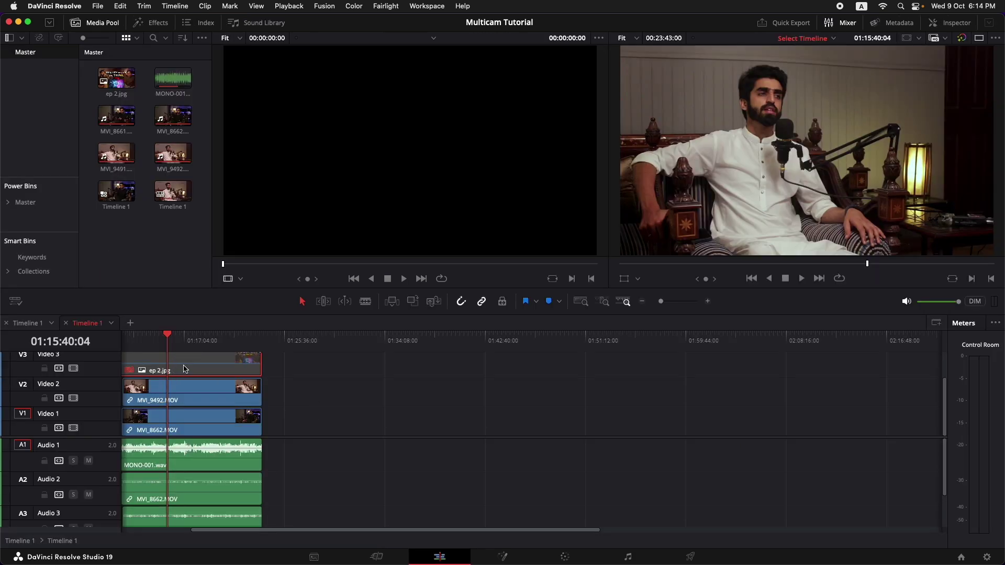
# Return to the first Timeline 1 tab and scroll right to the live-cut multicam section
pyautogui.click(32, 324)
pyautogui.hscroll(1, 570, 435)
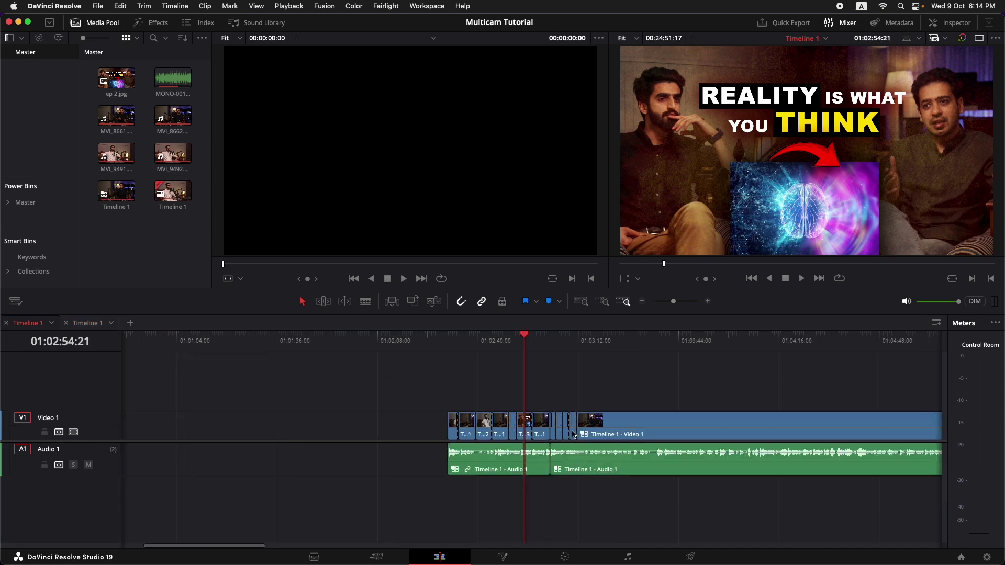
pyautogui.hscroll(5, 561, 435)
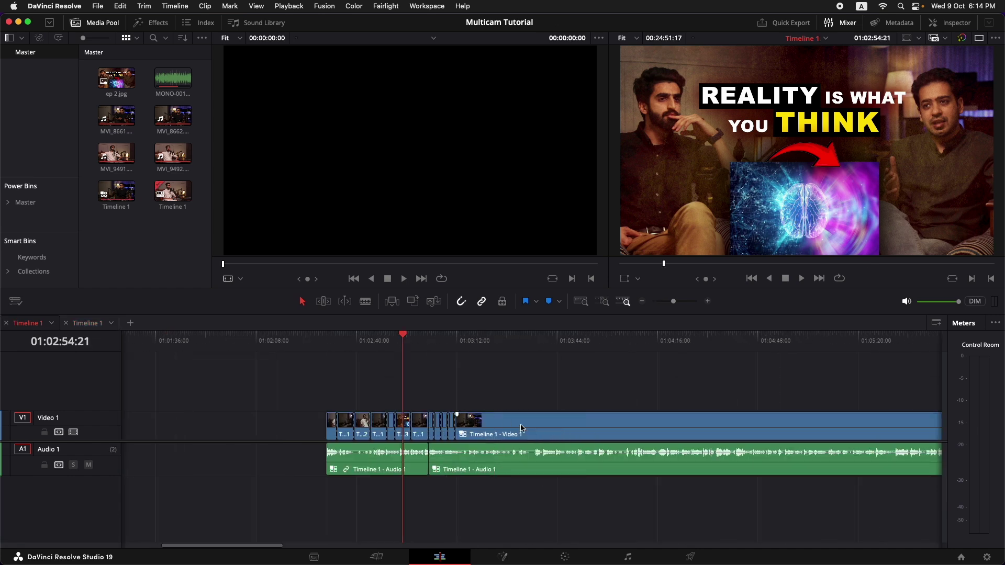